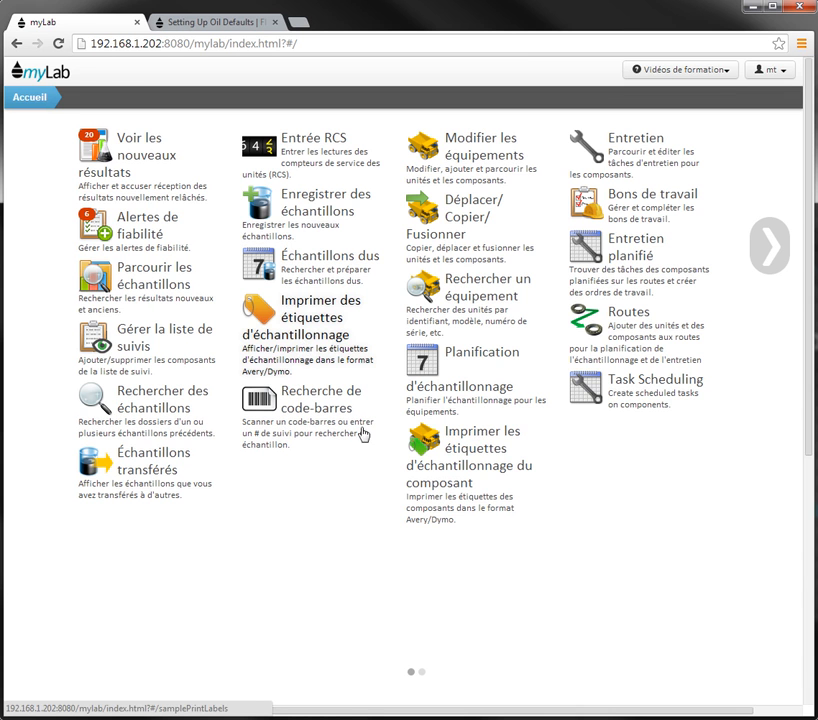
Open the preselected oils task (Huiles présélectionnées) within Gérer les huiles.
left_click(770, 245)
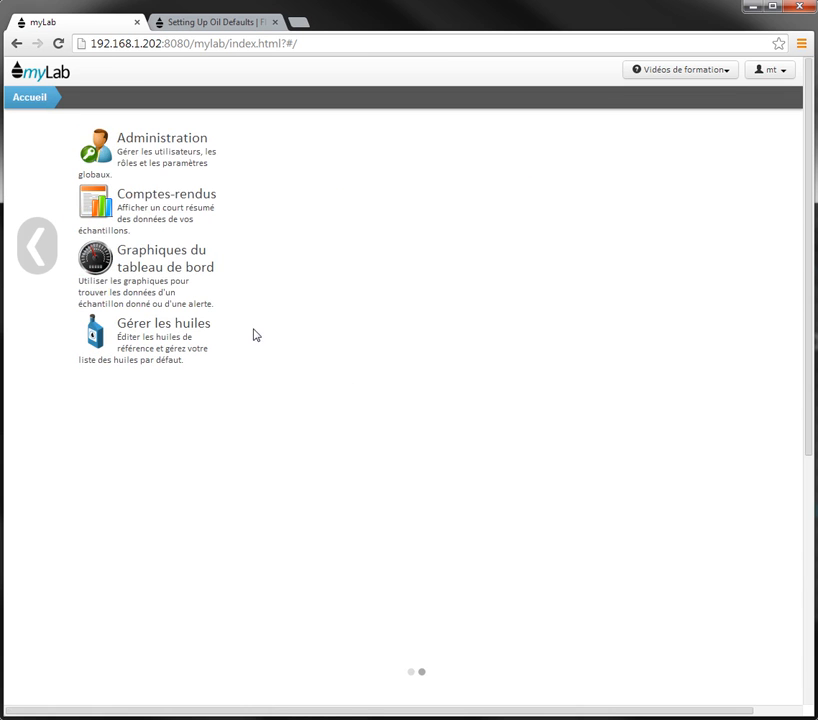
left_click(159, 336)
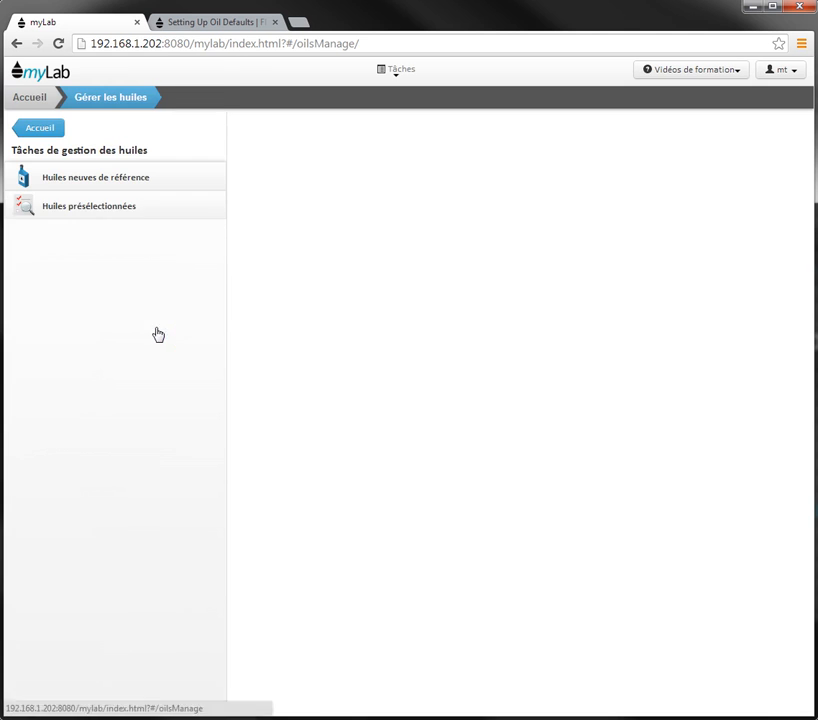
left_click(96, 212)
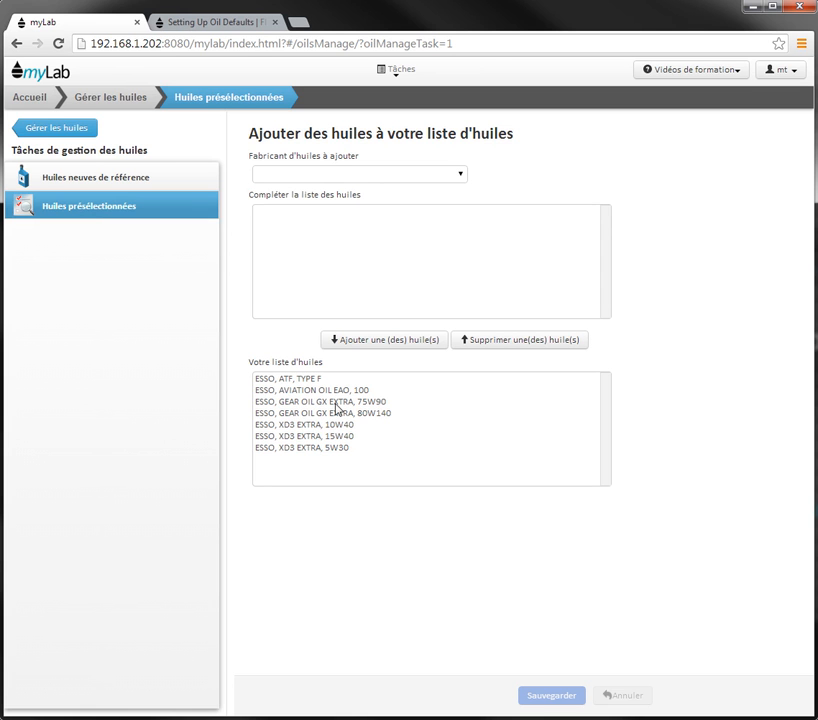
Add the ESSO oils from NUTO FG, 46 through NUTO H, 68 to the personal oil list and save it.
left_click(341, 177)
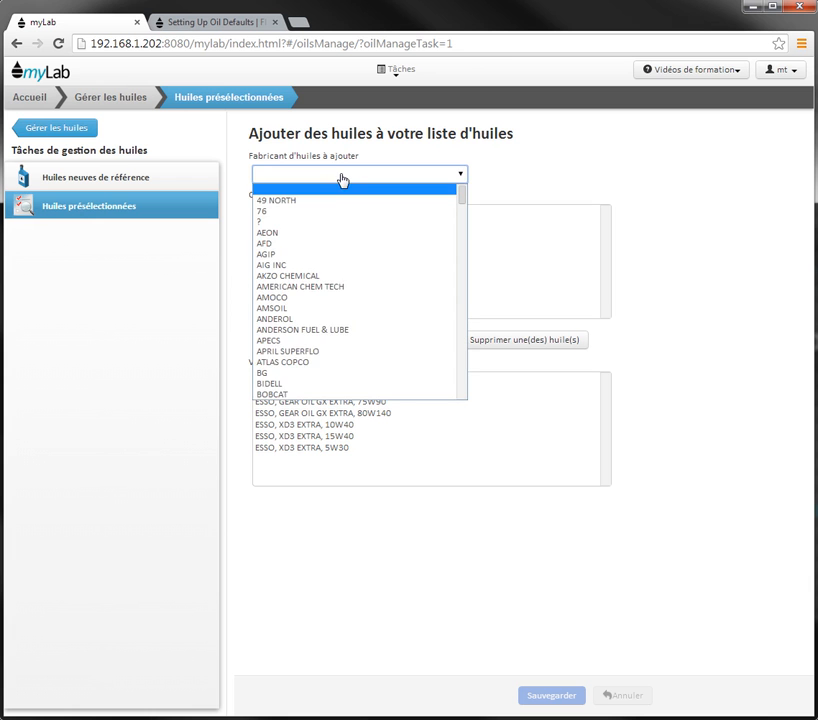
type("es")
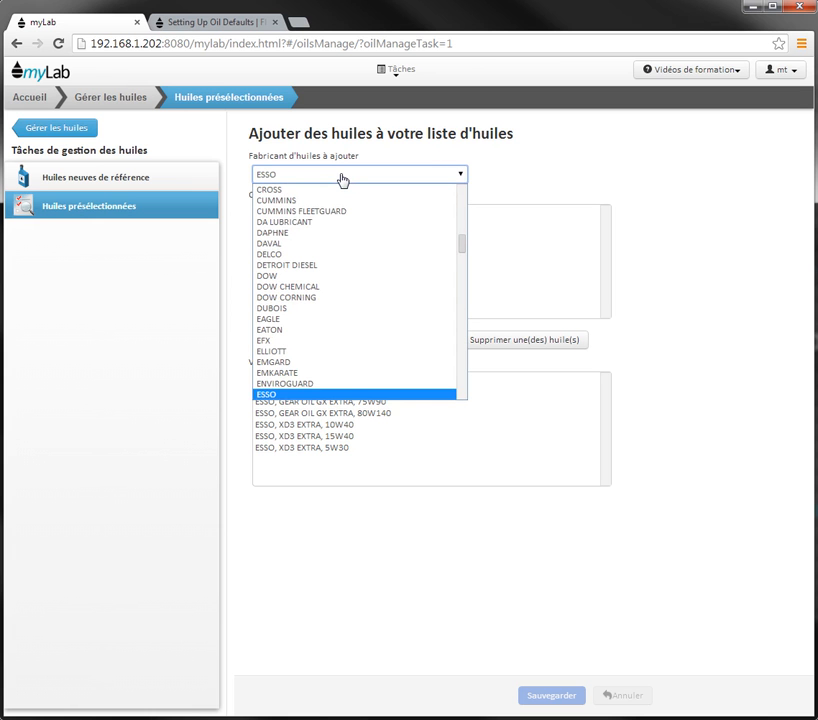
left_click(300, 394)
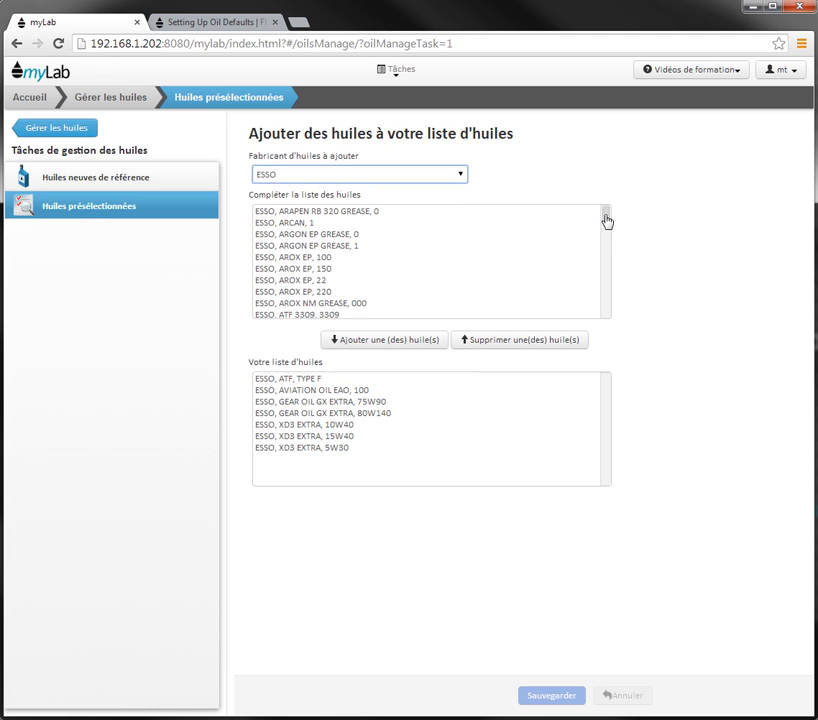
left_click_drag(607, 219, 602, 266)
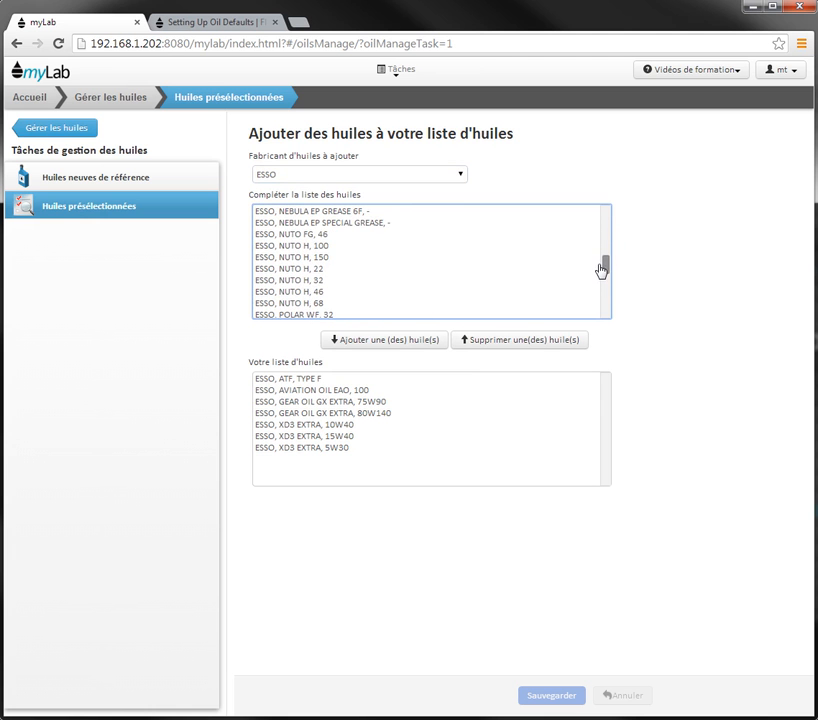
left_click(311, 236)
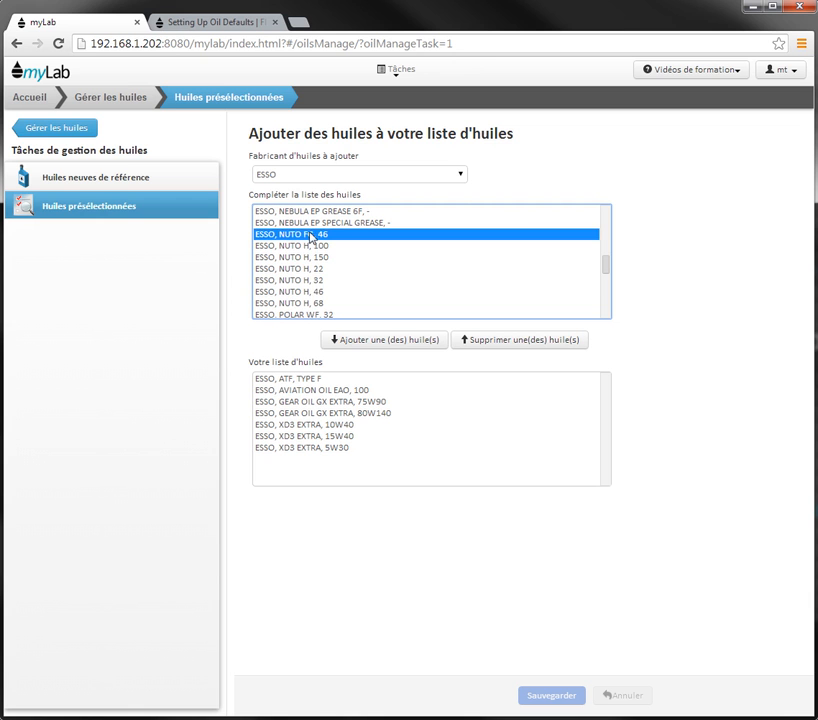
left_click(316, 306, "shift")
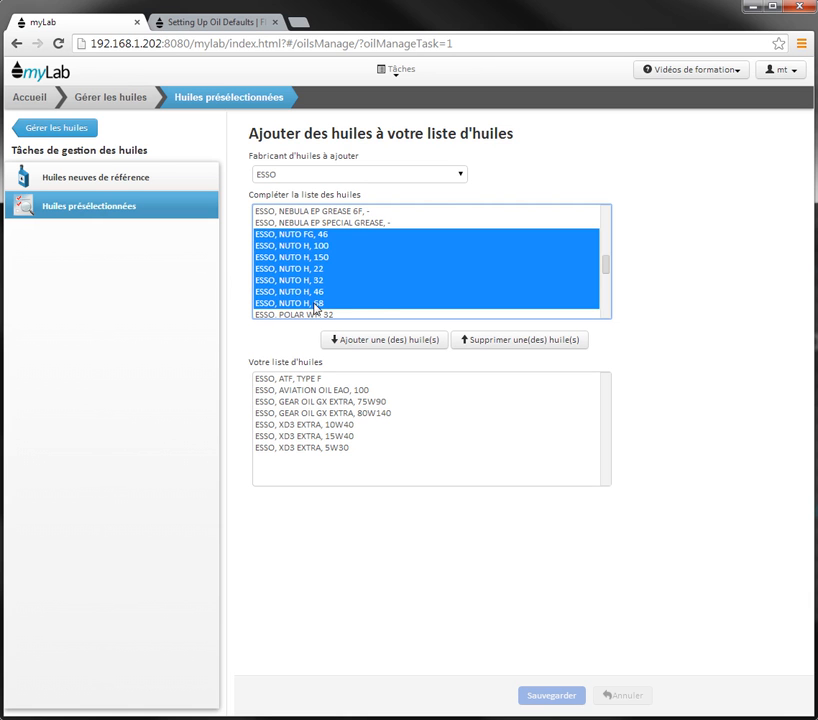
left_click(405, 342)
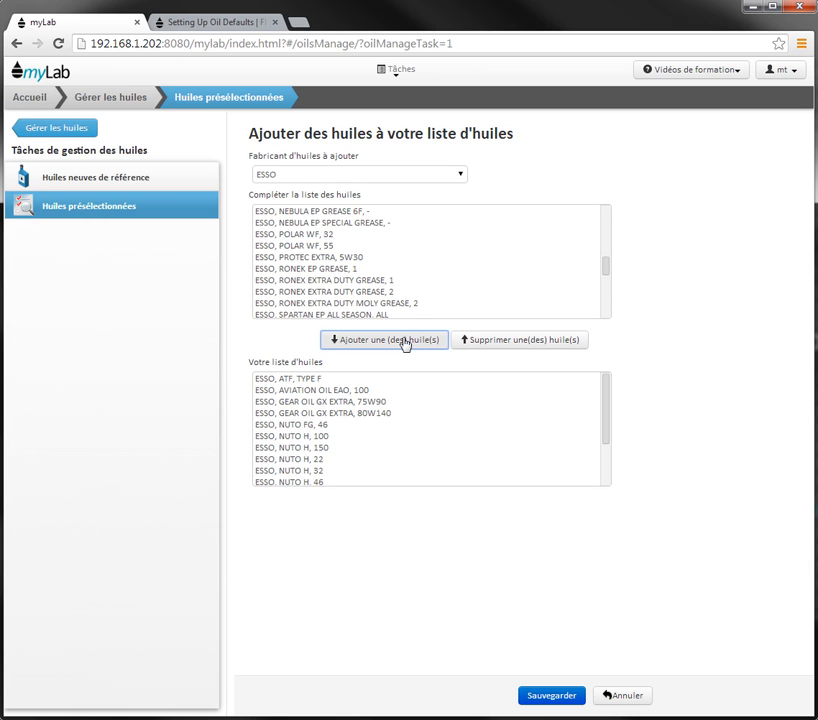
left_click(530, 696)
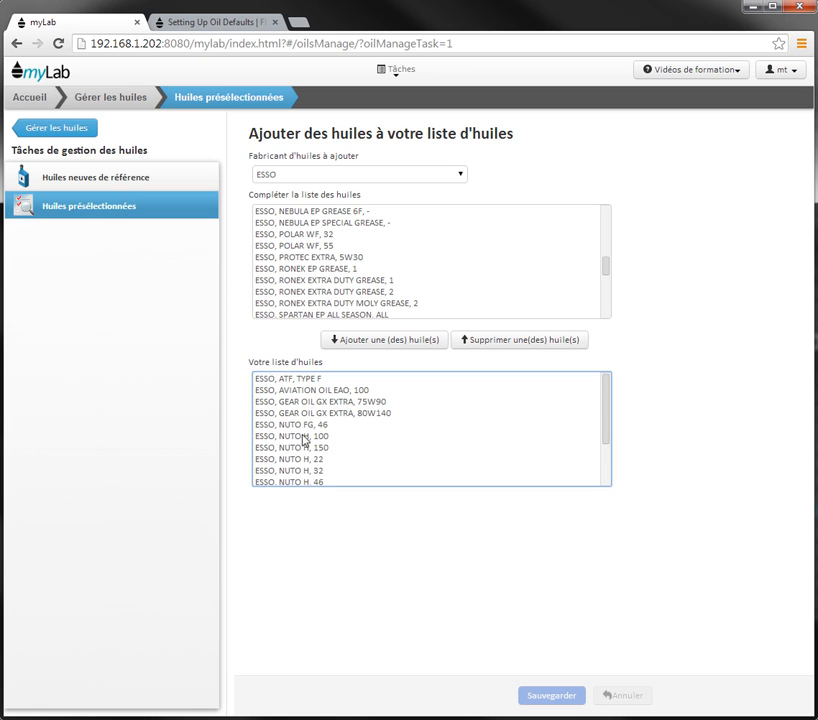
Remove ESSO, NUTO H, 100 from the personal oil list and save the change.
left_click(299, 402)
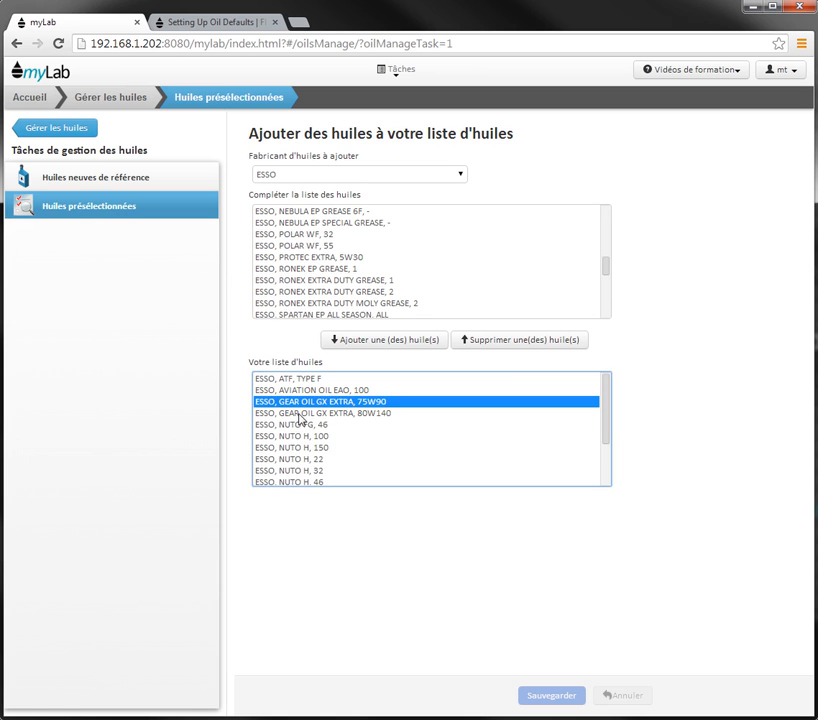
left_click(298, 436)
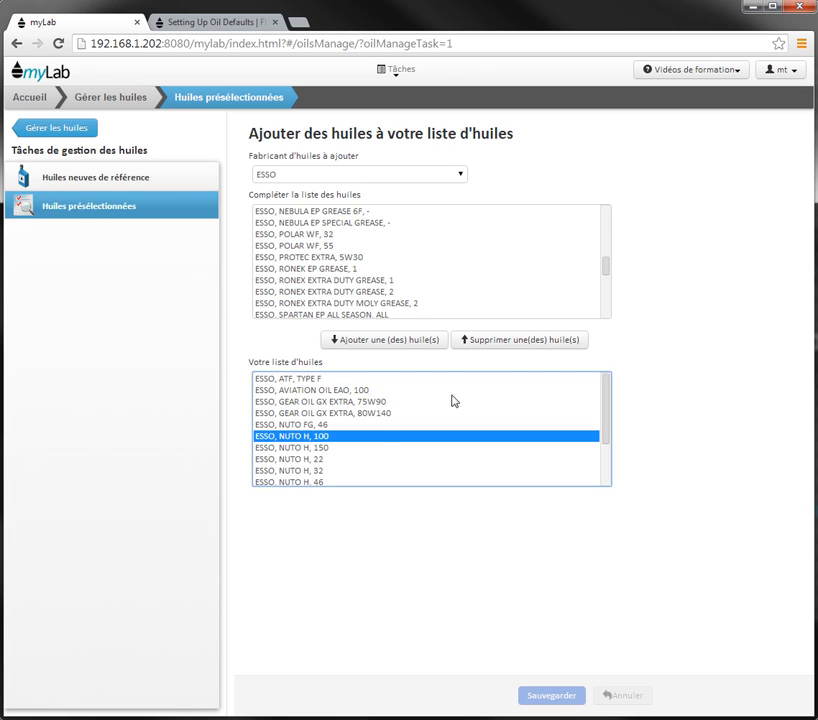
left_click(518, 341)
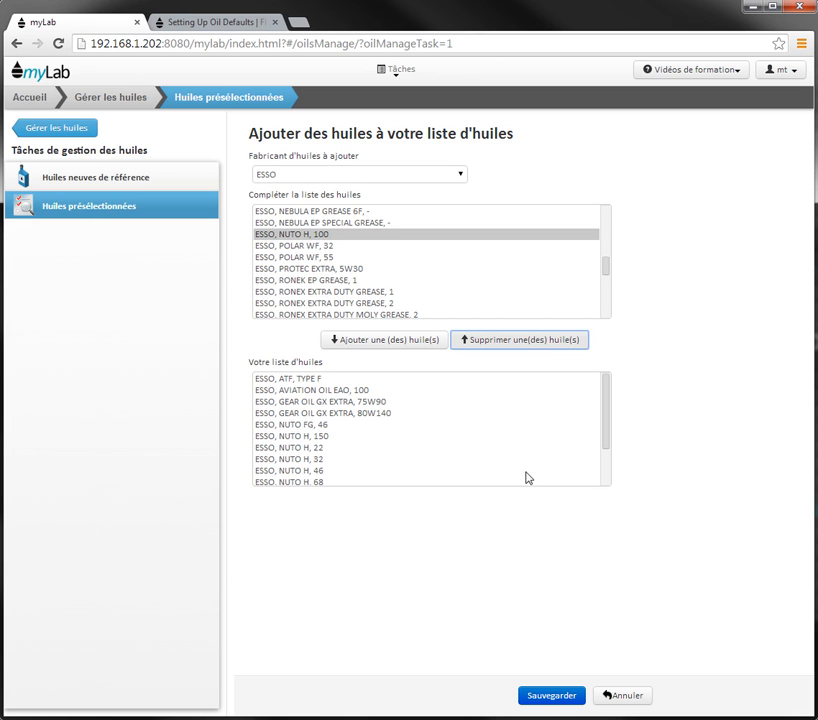
left_click(549, 696)
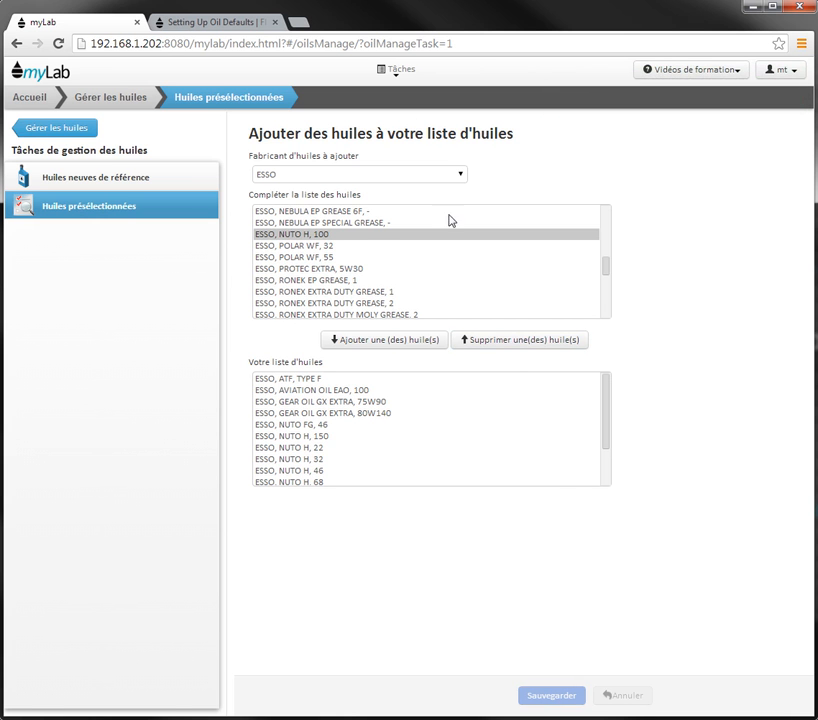
Open the MOTEUR component of bulldozer D0107 under client MYLAB TEST 1 for equipment editing.
left_click(395, 74)
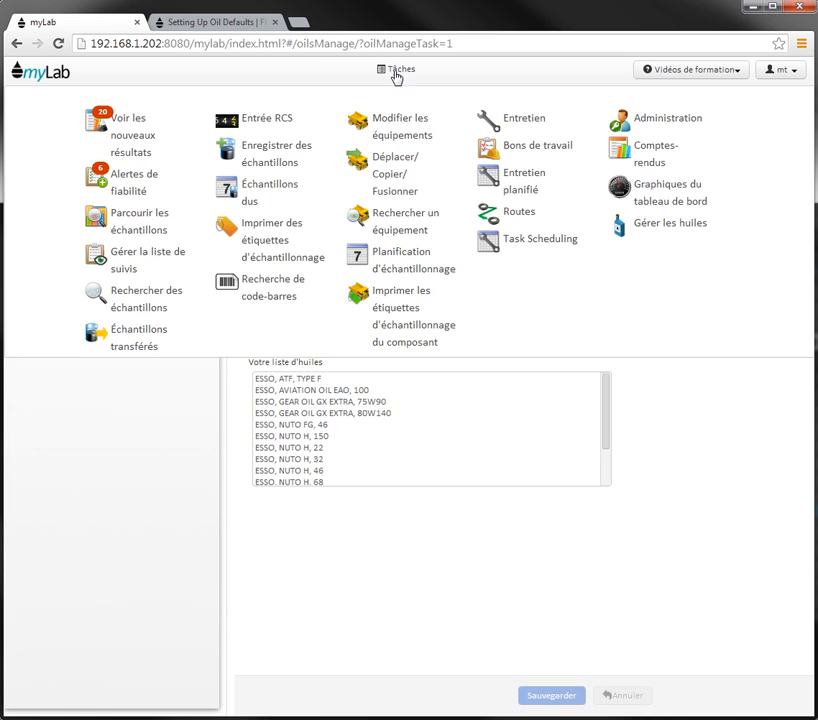
left_click(404, 134)
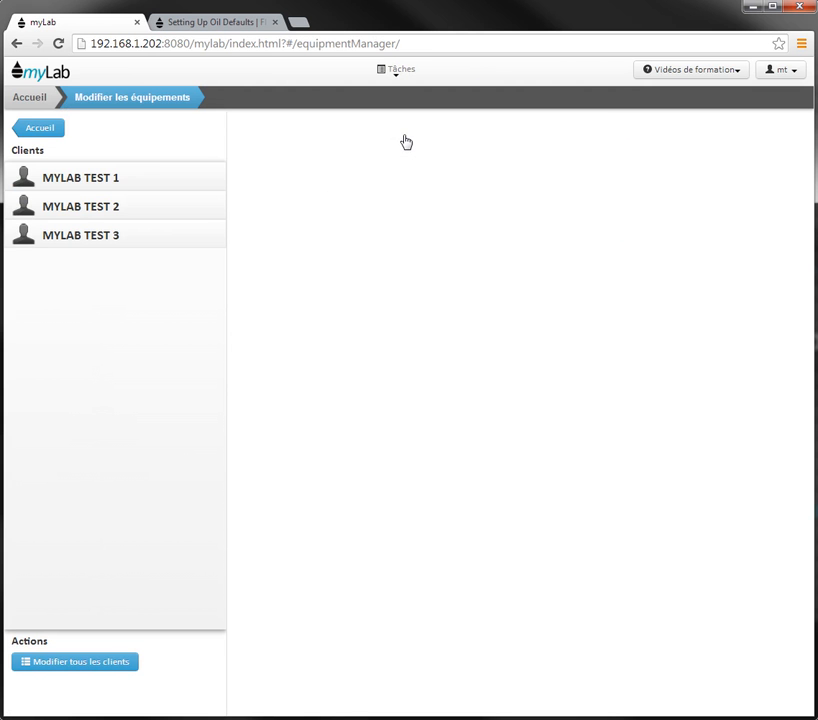
left_click(112, 180)
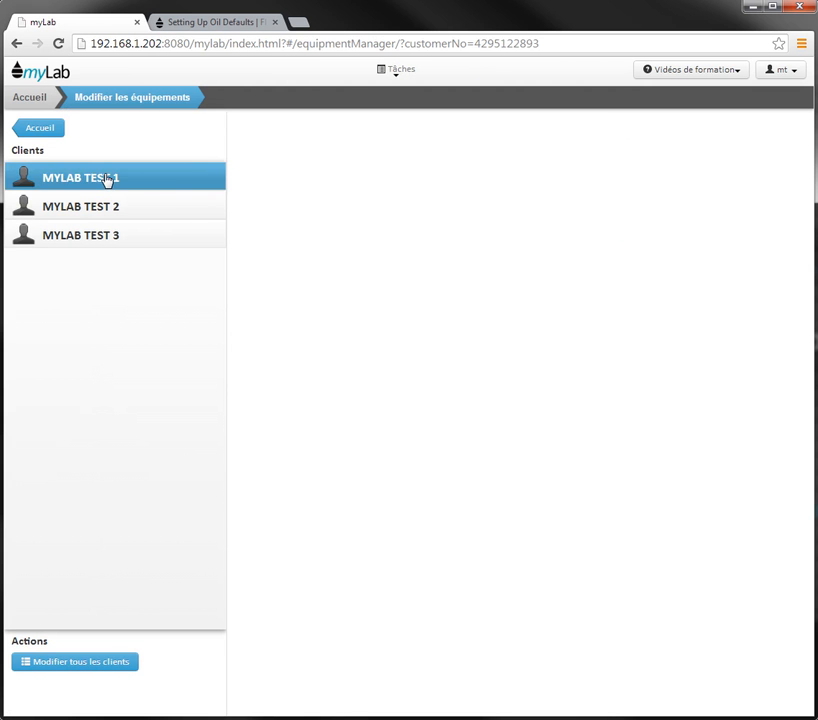
left_click(65, 181)
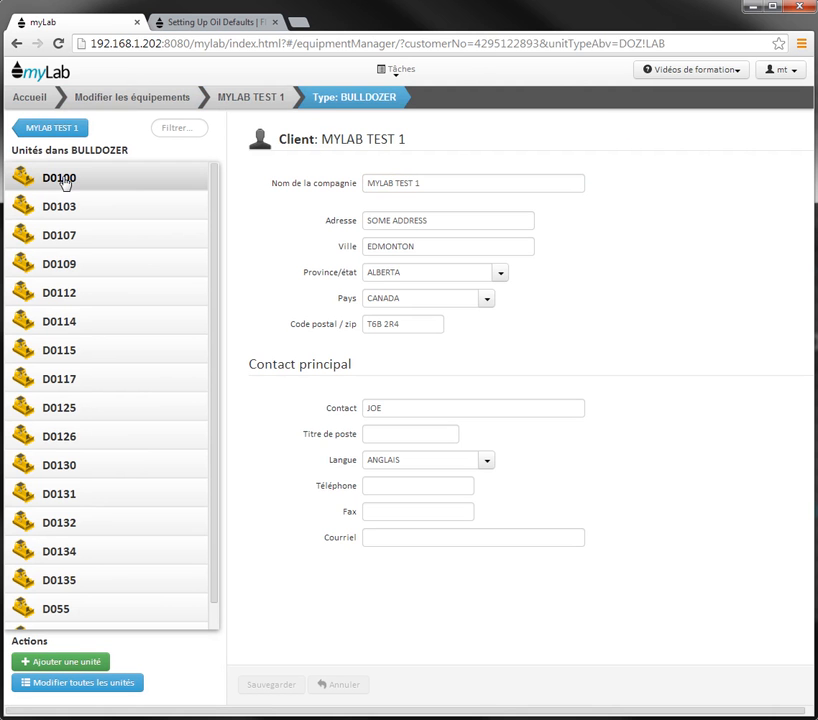
left_click(77, 240)
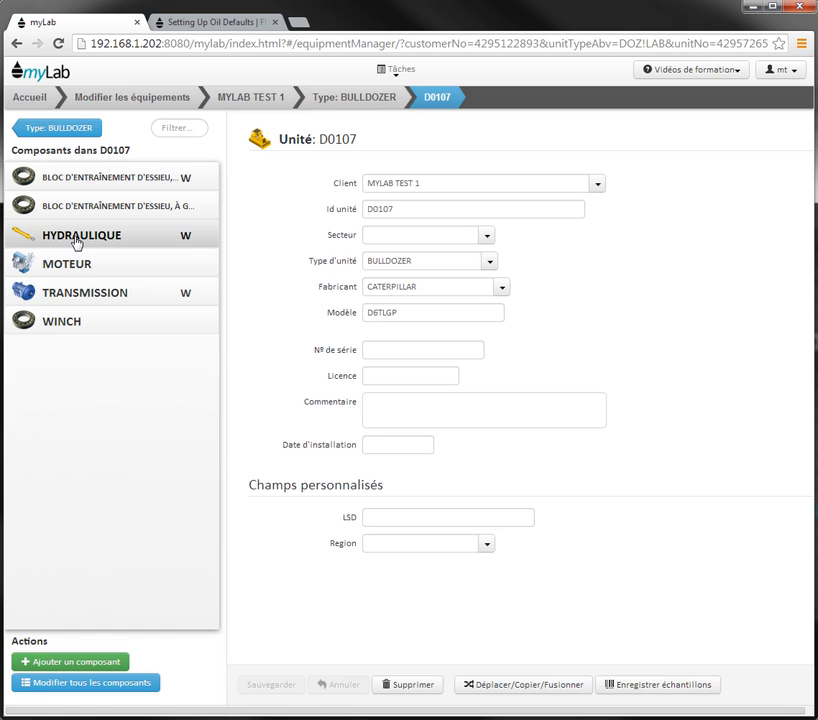
left_click(73, 266)
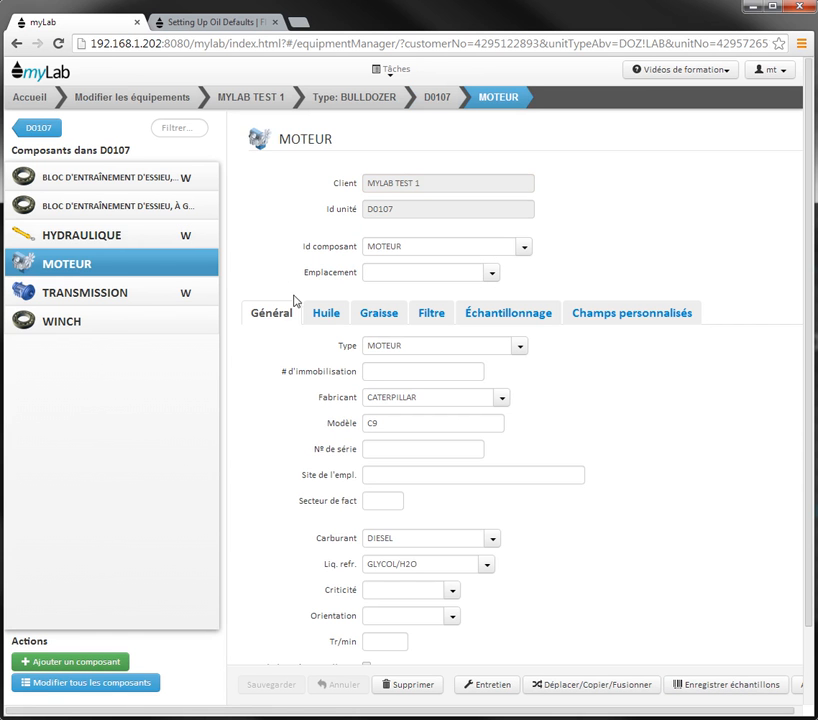
Set the engine component's default oil to ESSO, XD3 EXTRA, 15W40 and save it.
left_click(325, 314)
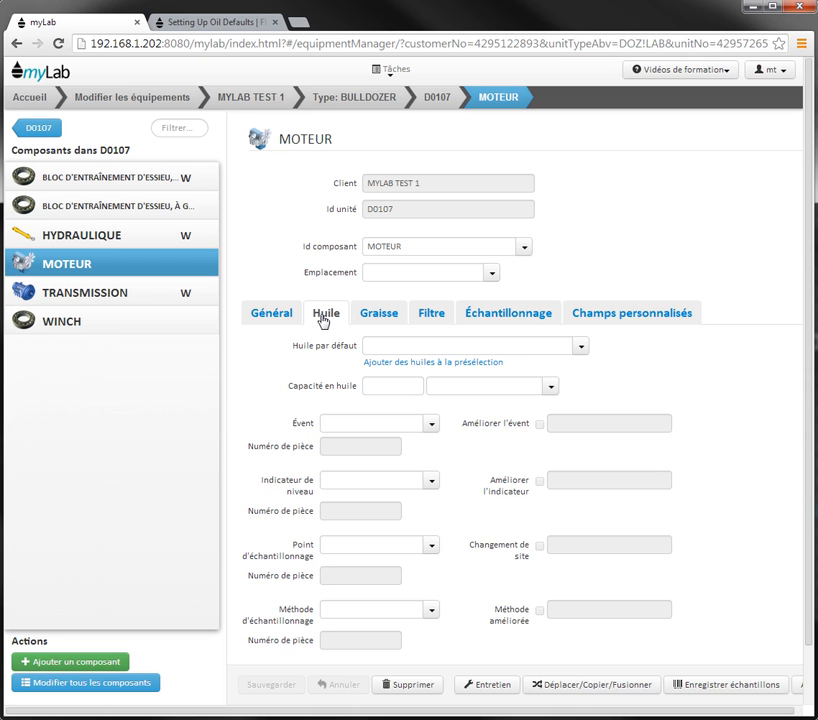
left_click(580, 349)
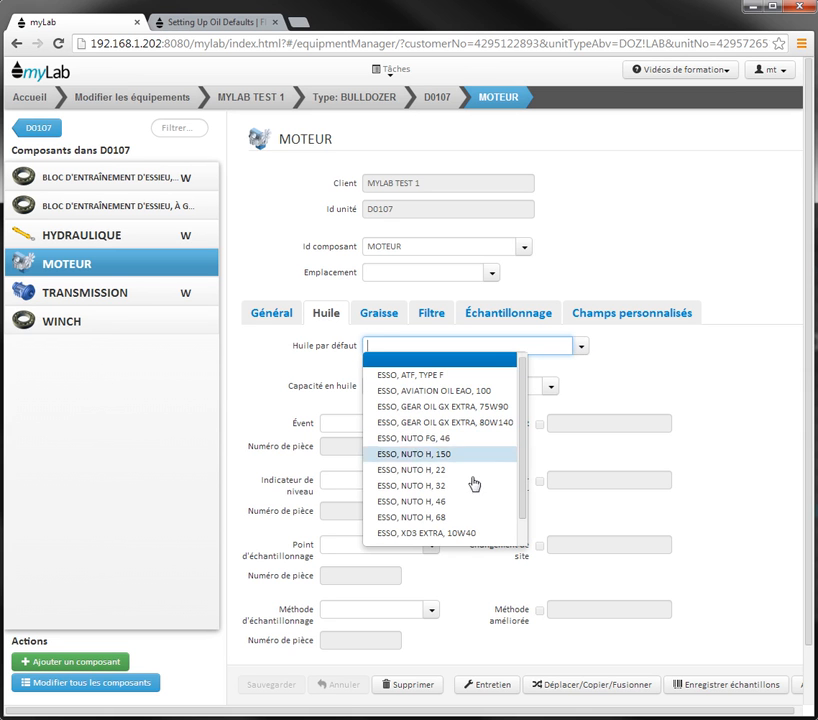
scroll(470, 530, "down", 1)
left_click(472, 525)
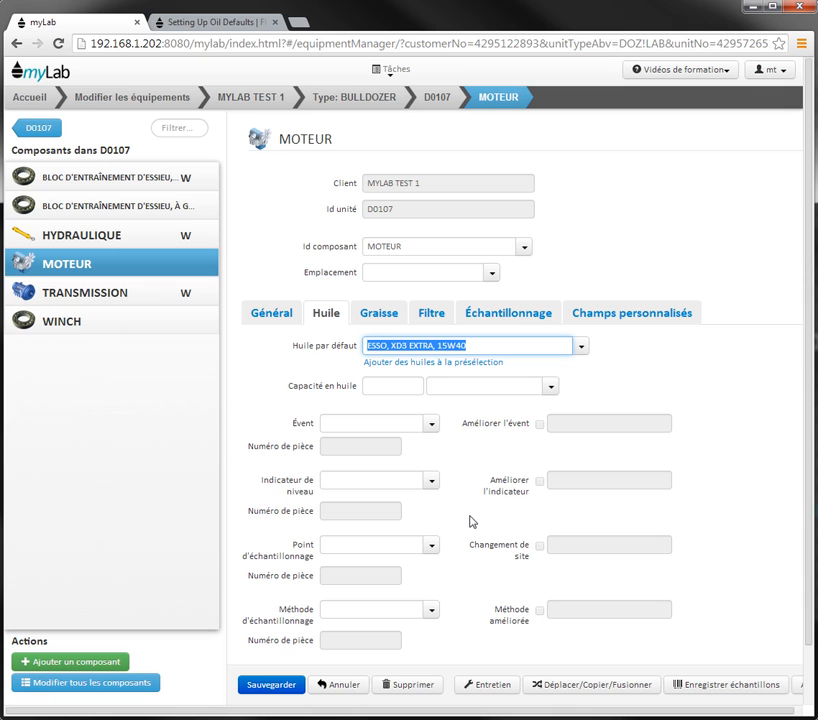
left_click(263, 688)
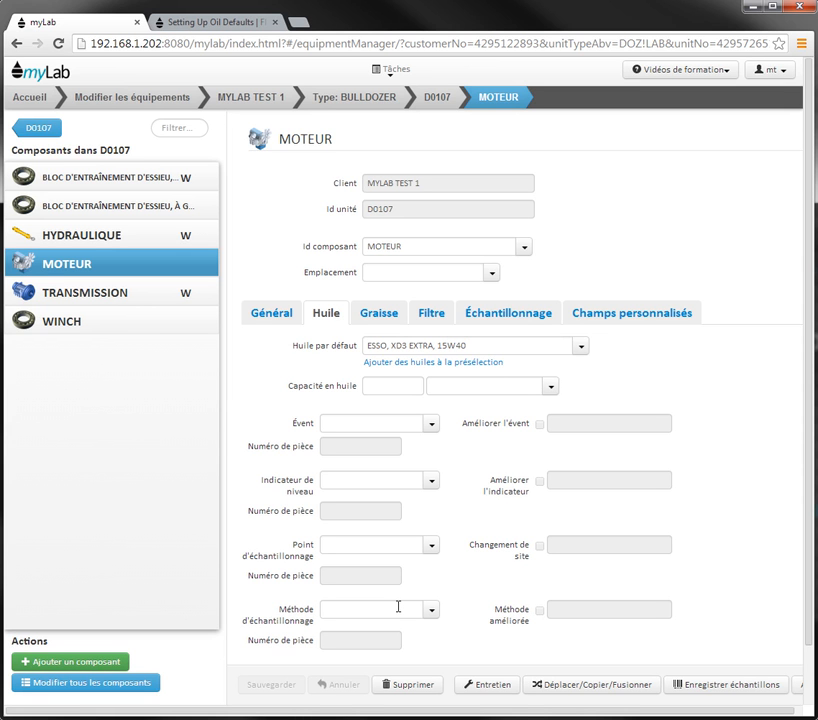
Search the equipment for components matching "moteur" across all fields.
left_click(393, 72)
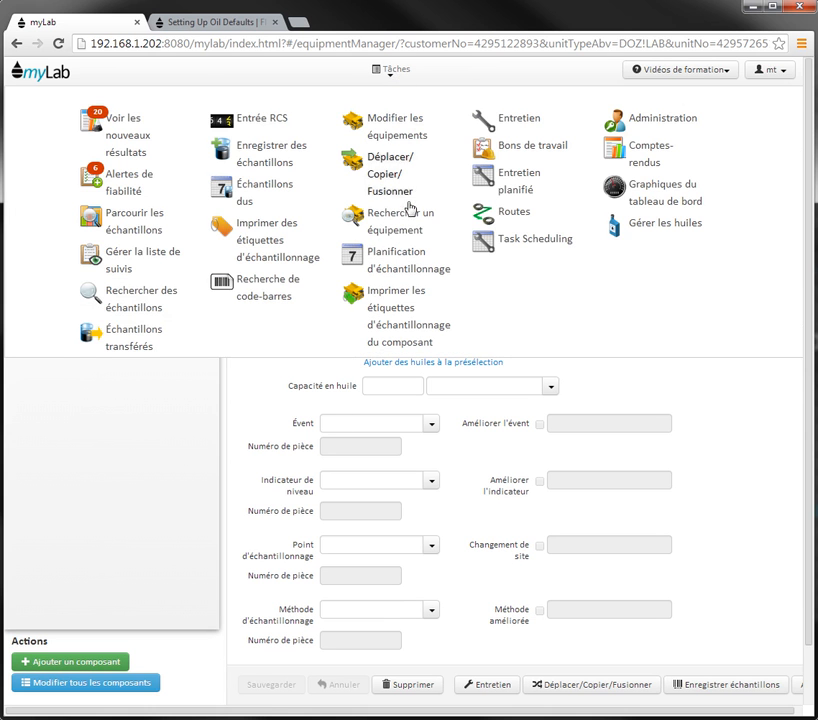
left_click(390, 226)
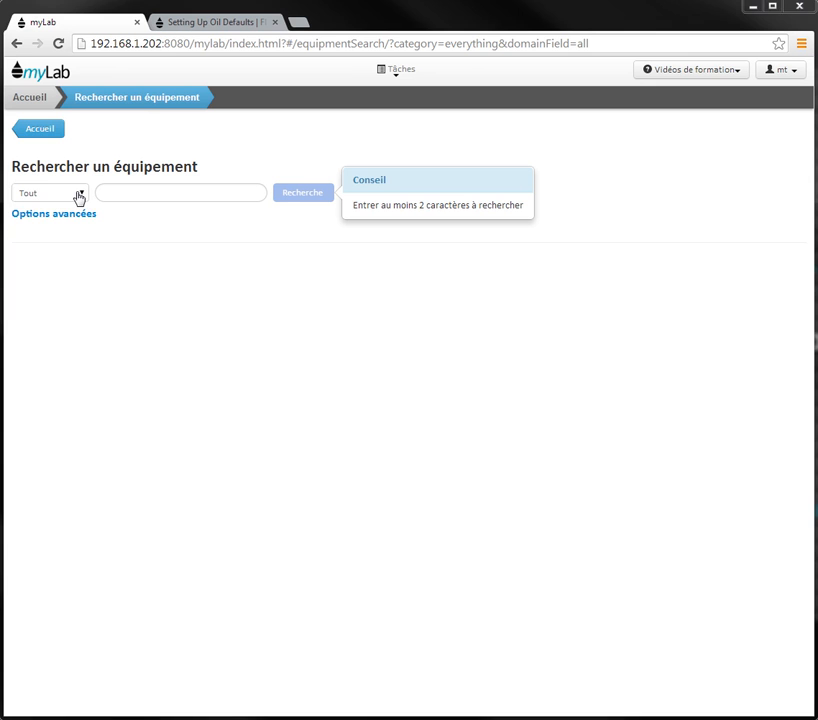
left_click(79, 196)
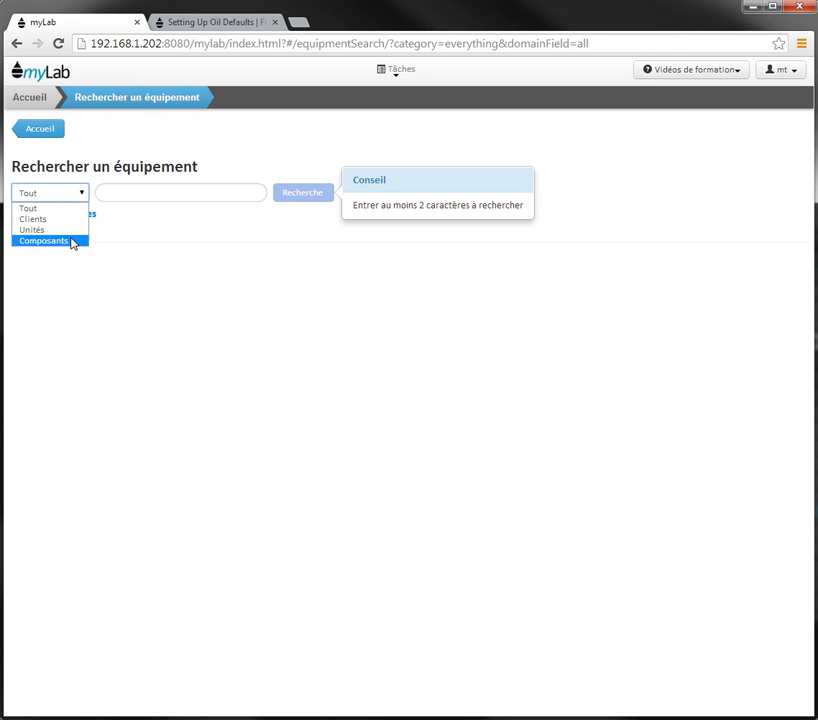
left_click(73, 242)
left_click(244, 193)
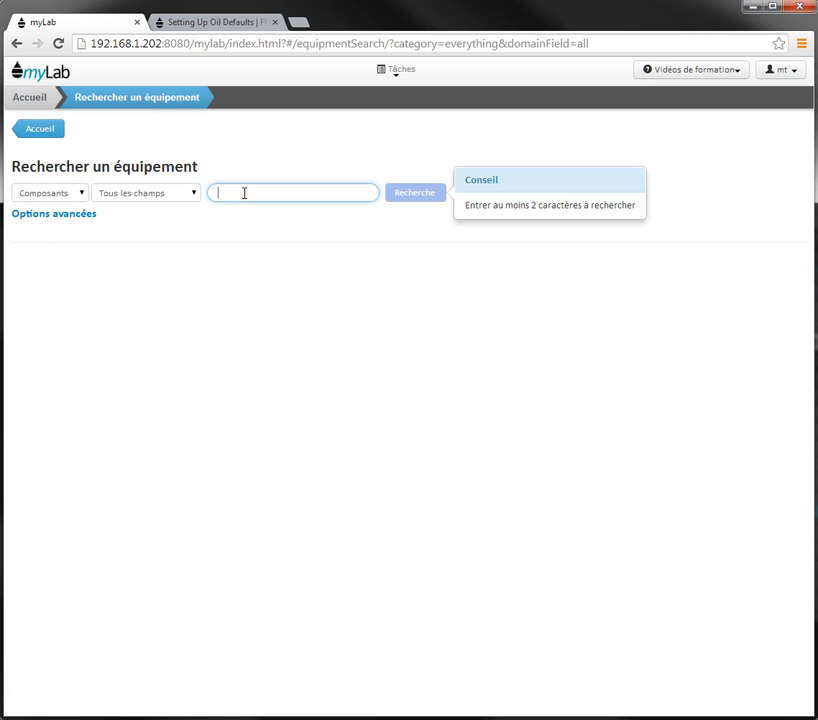
type("mo")
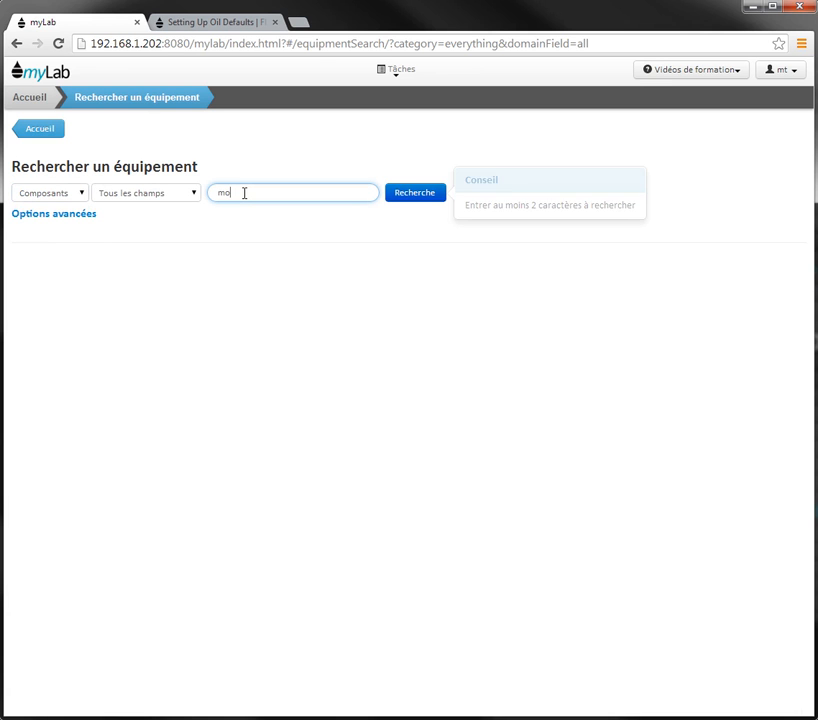
type("teu")
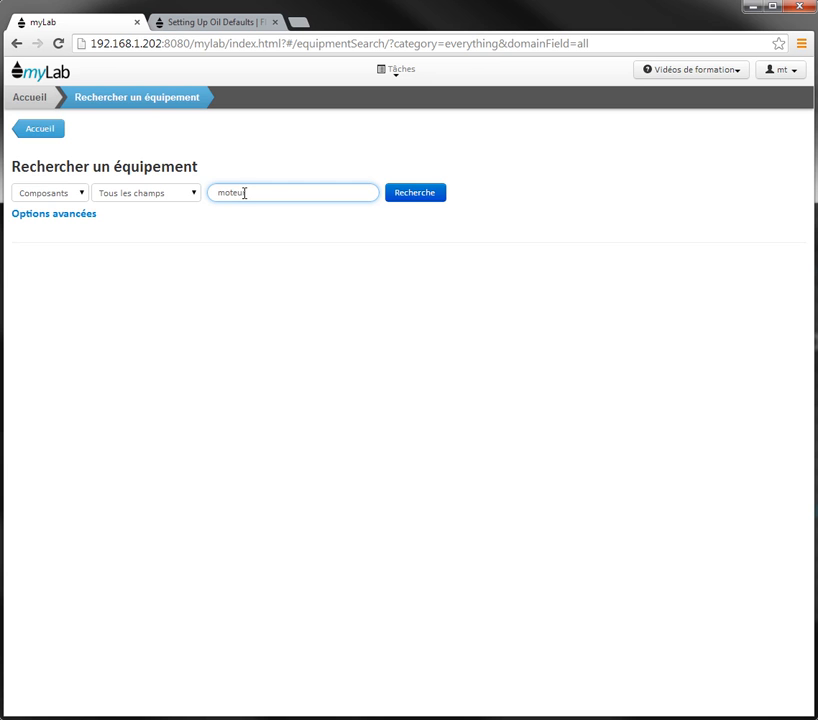
type("r")
left_click(414, 198)
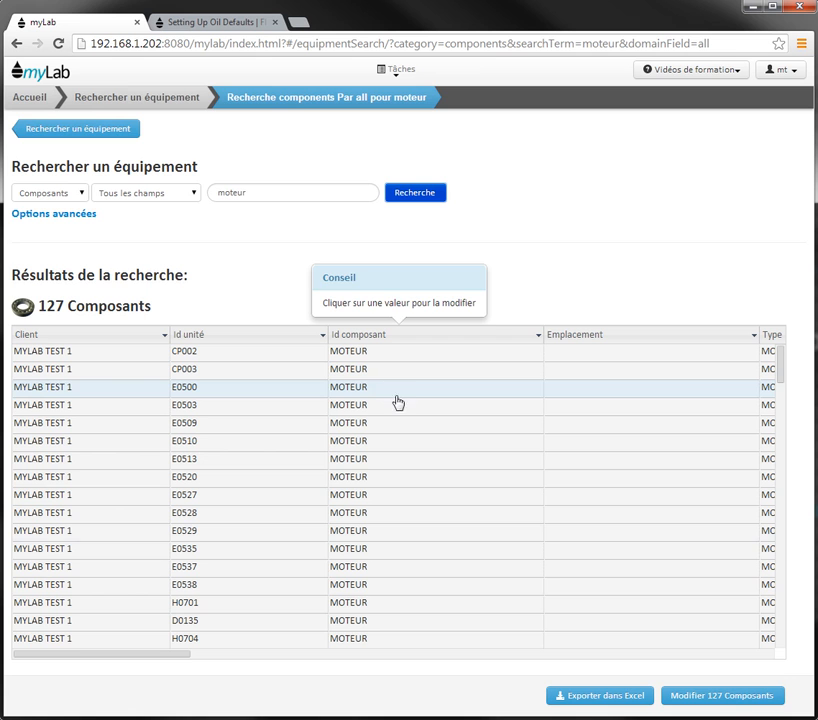
Open all the found engine components for bulk editing and filter the Fabricant column to CATERPILLAR.
left_click(727, 700)
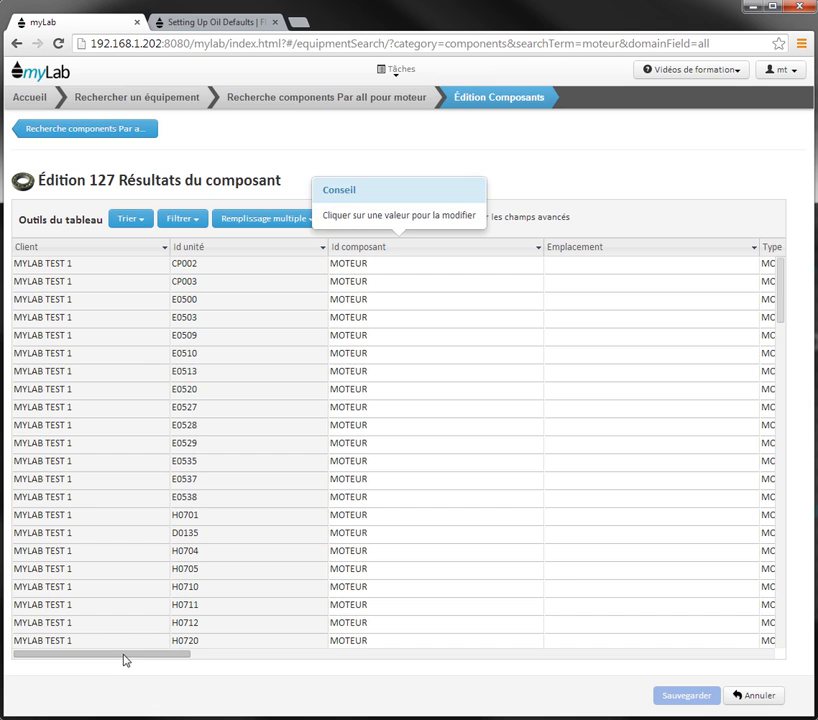
left_click_drag(125, 658, 336, 676)
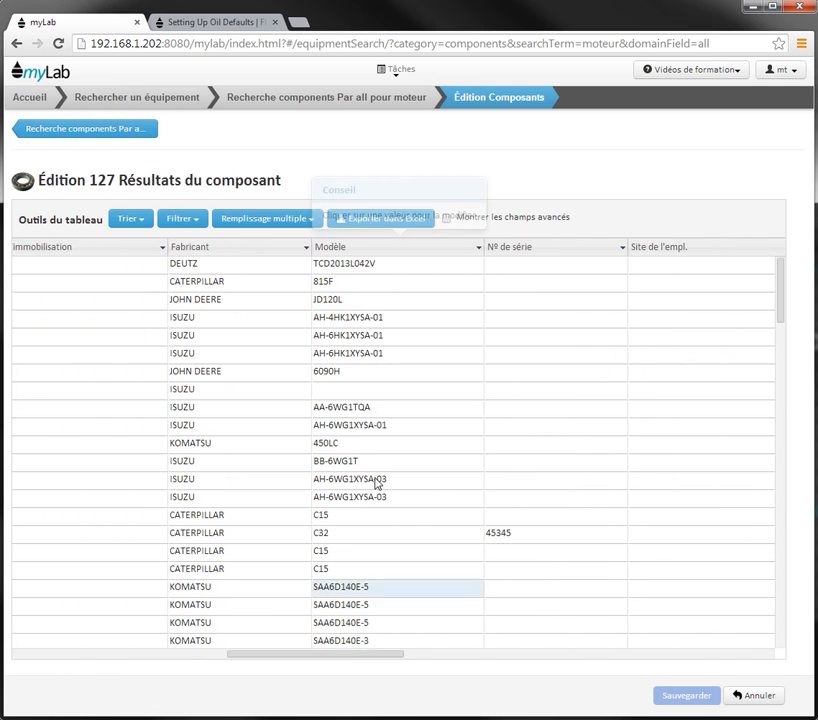
left_click(306, 247)
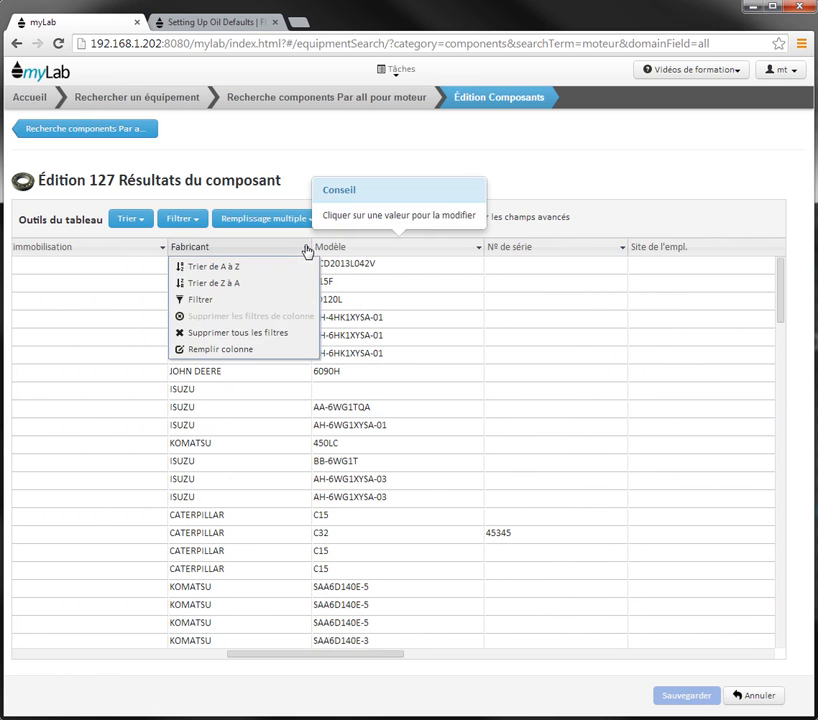
left_click(212, 300)
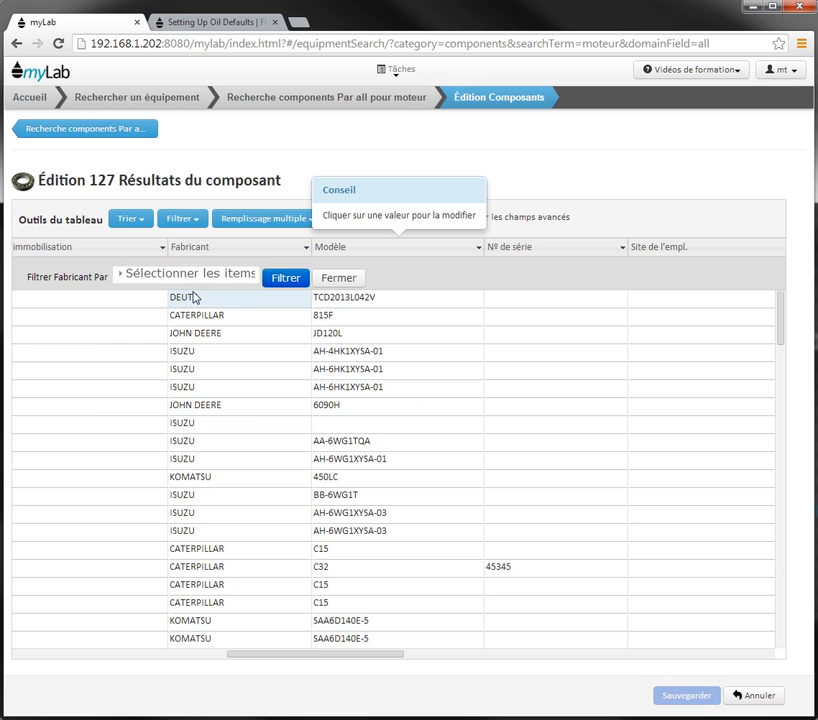
left_click(153, 280)
left_click(118, 362)
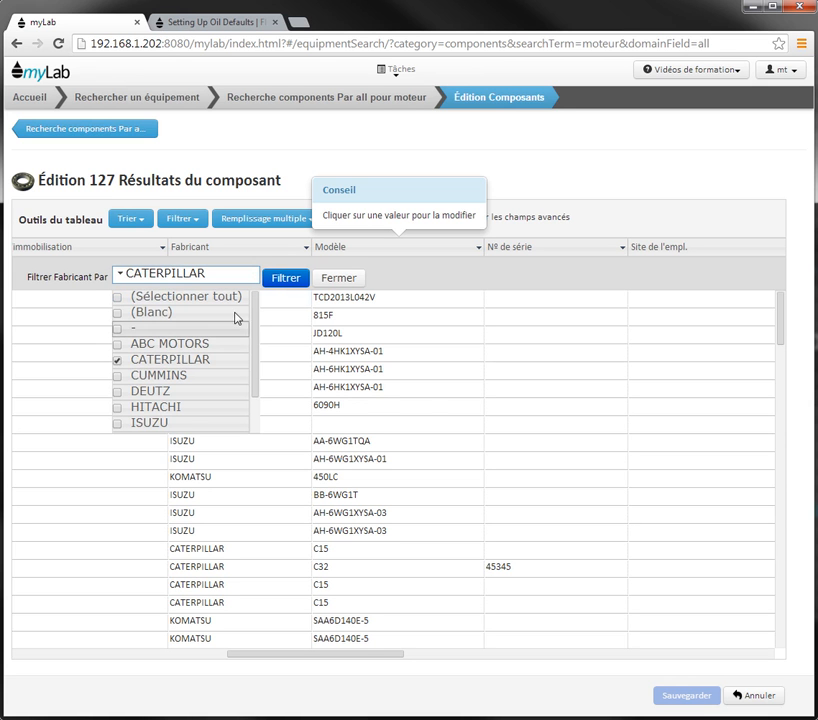
left_click(283, 279)
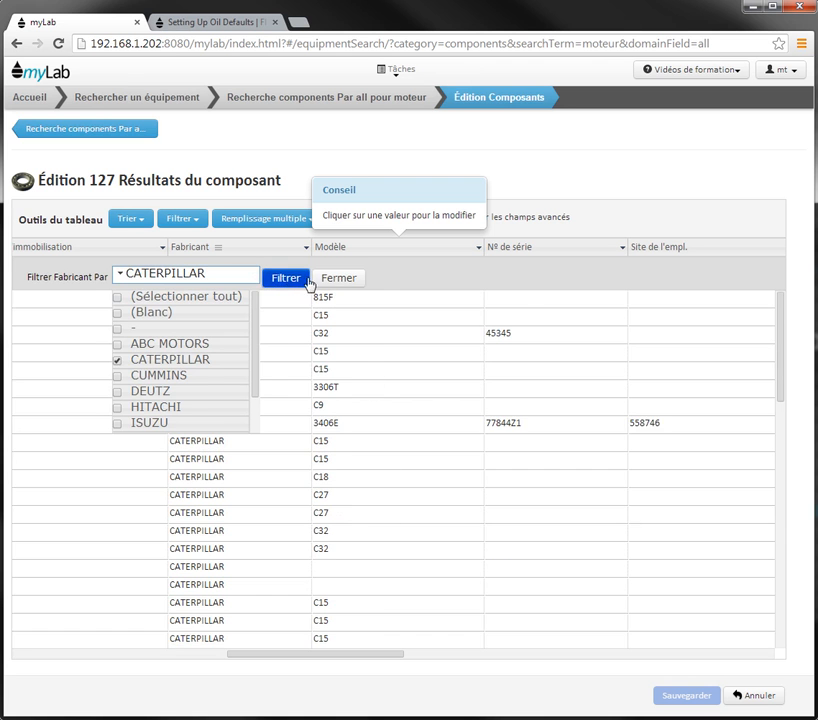
left_click(339, 280)
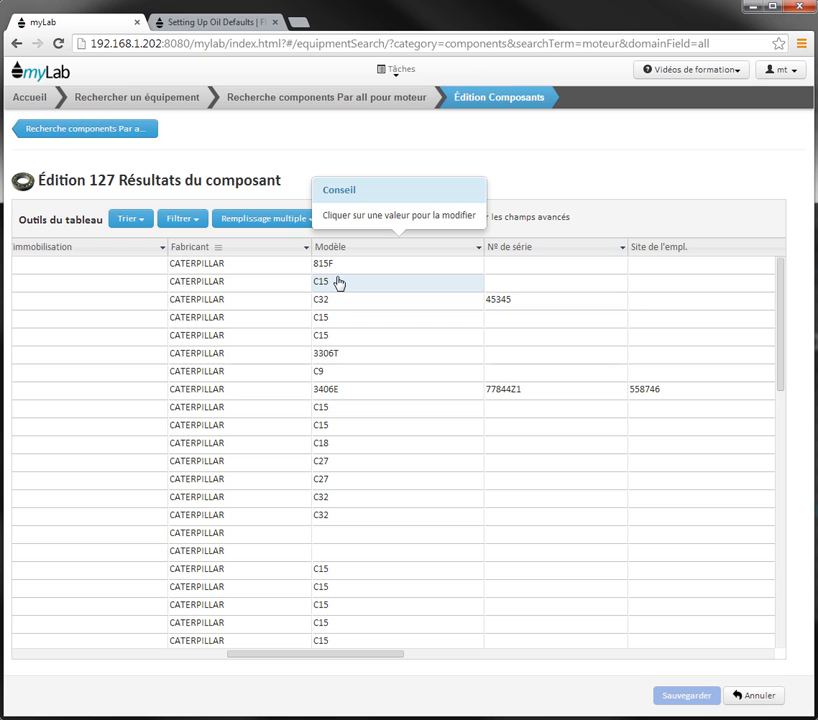
Sort the Caterpillar components by Modèle from A to Z and filter that column by "c".
left_click(414, 249)
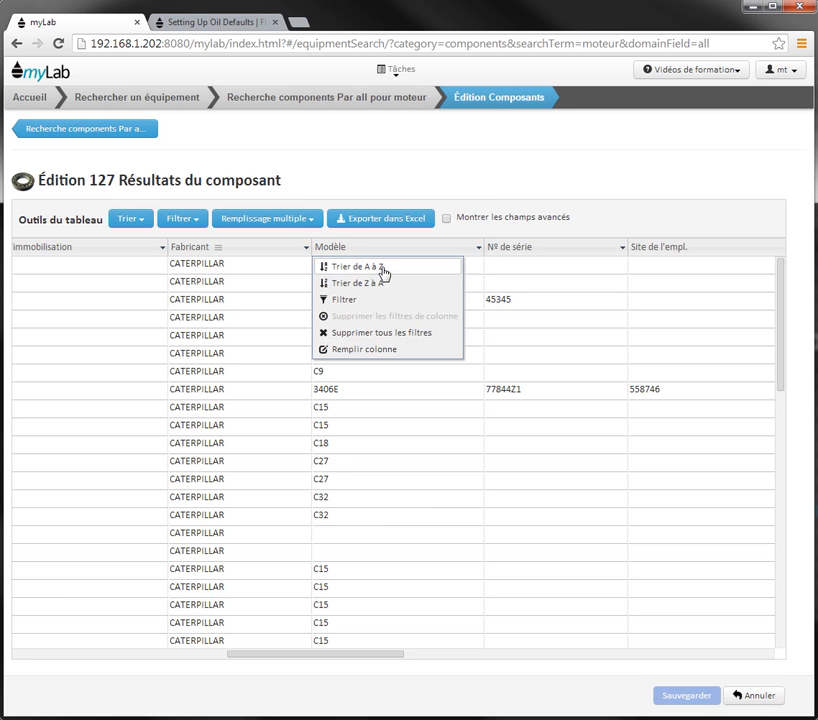
left_click(383, 270)
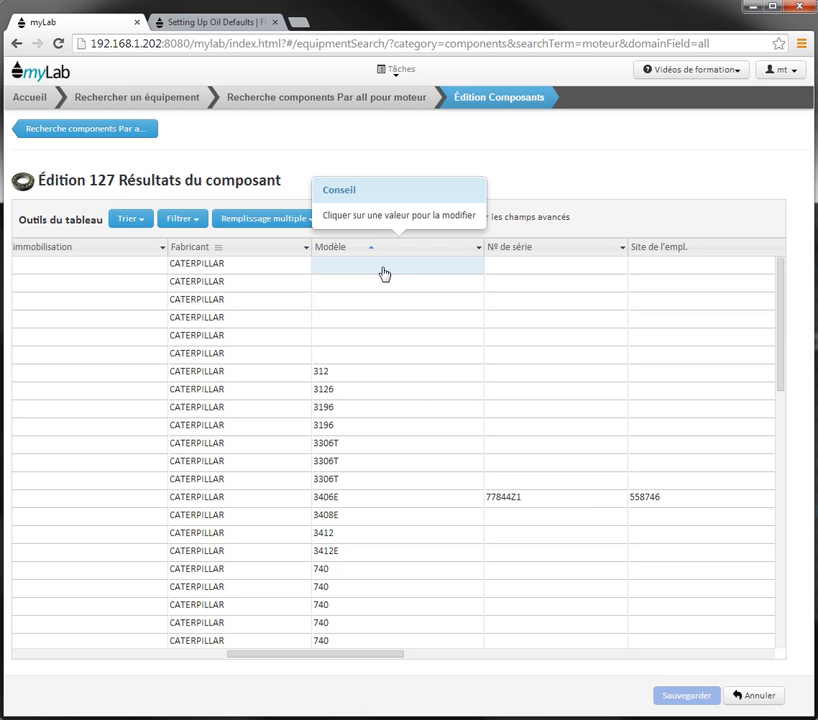
left_click(381, 250)
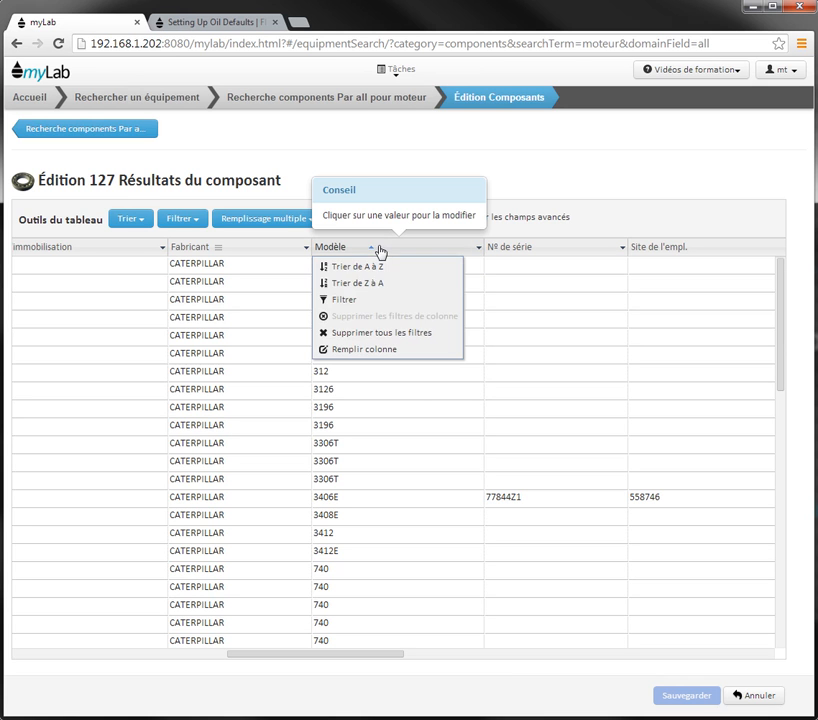
left_click(362, 302)
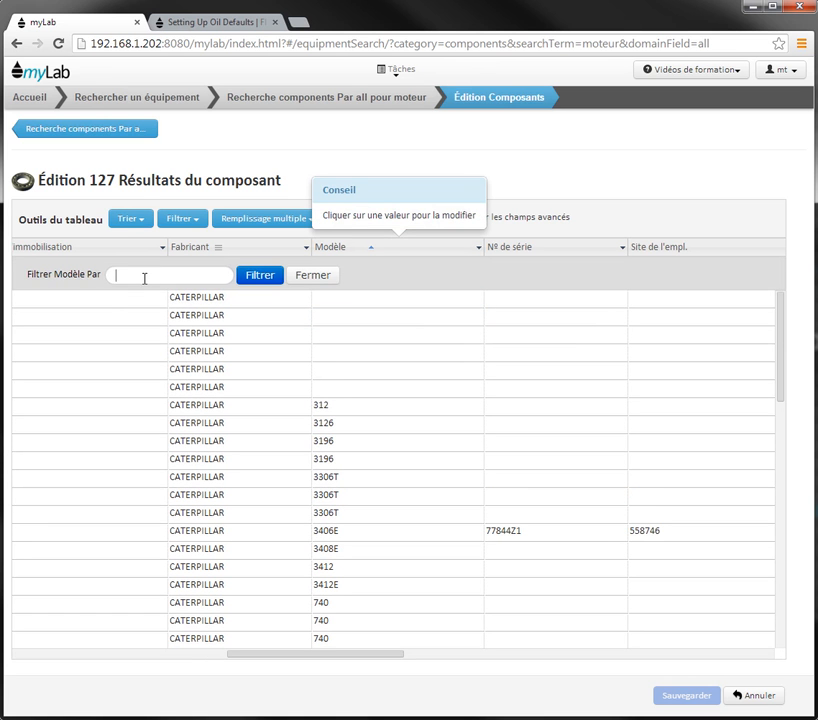
type("c")
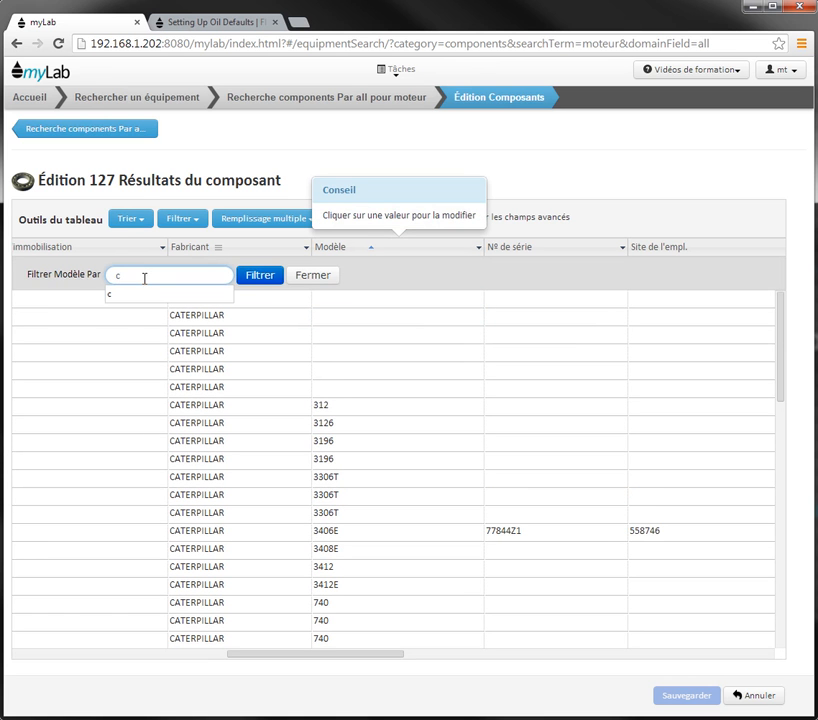
left_click(259, 276)
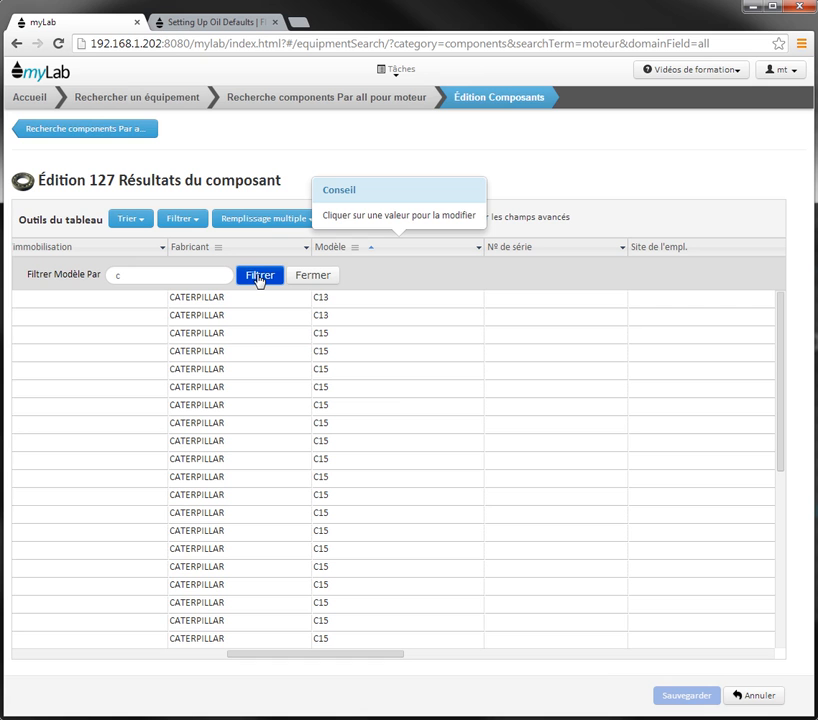
left_click(319, 277)
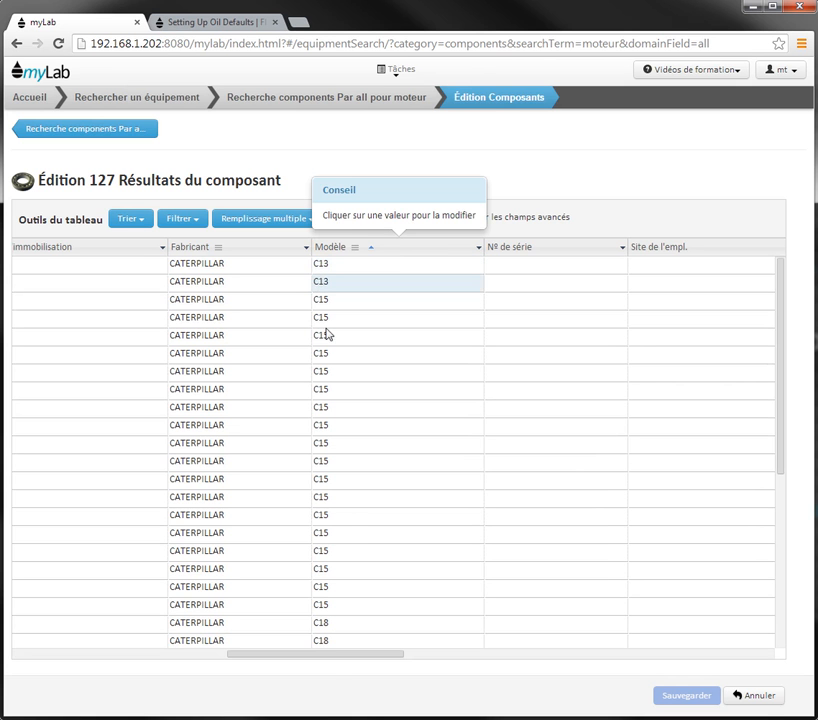
Fill the Huile par défaut column of the filtered components with ESSO, XD3 EXTRA, 15W40 and save the changes.
left_click_drag(340, 655, 562, 658)
left_click(508, 272)
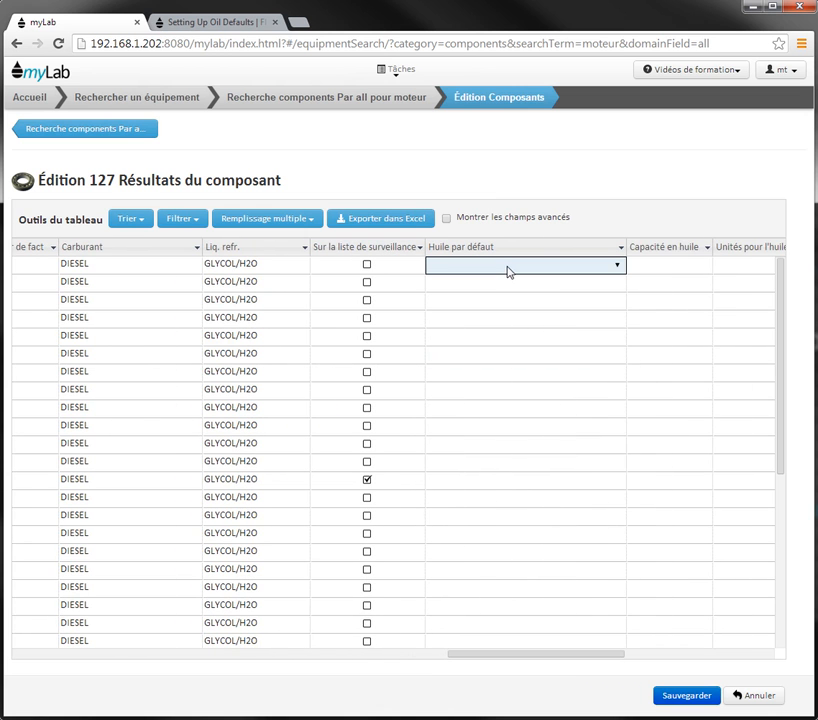
left_click(281, 226)
left_click(276, 264)
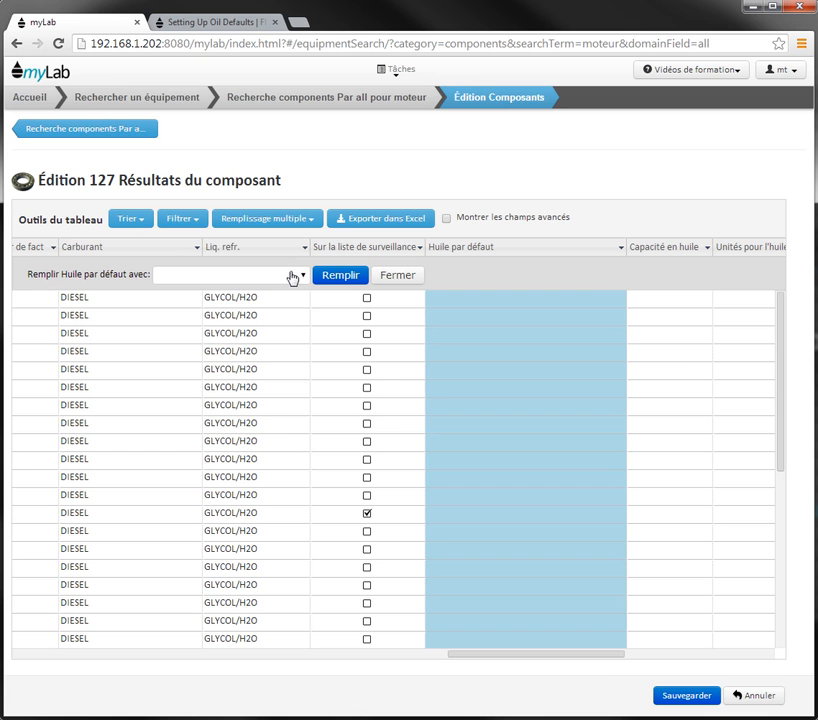
left_click(300, 276)
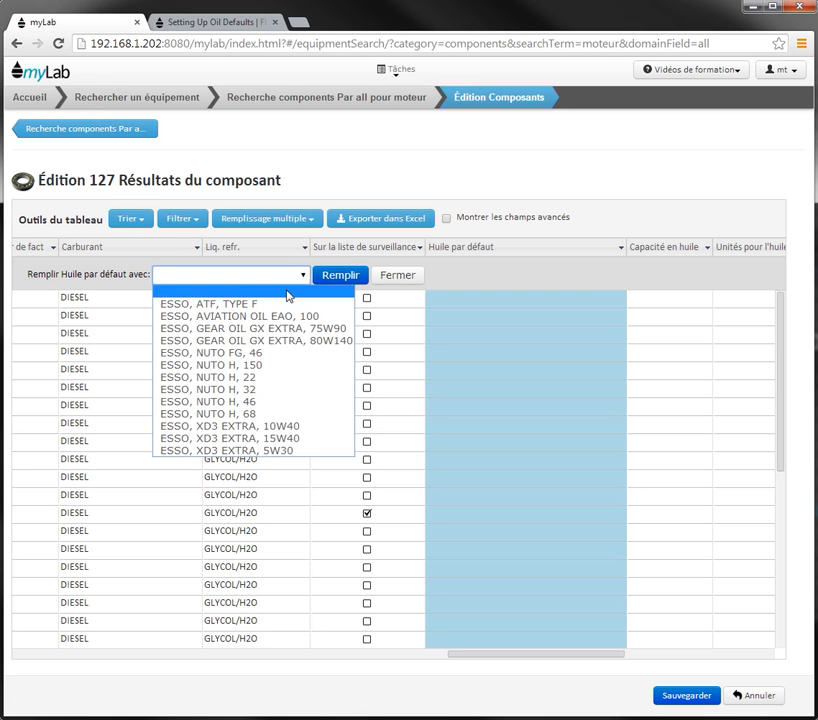
left_click(265, 438)
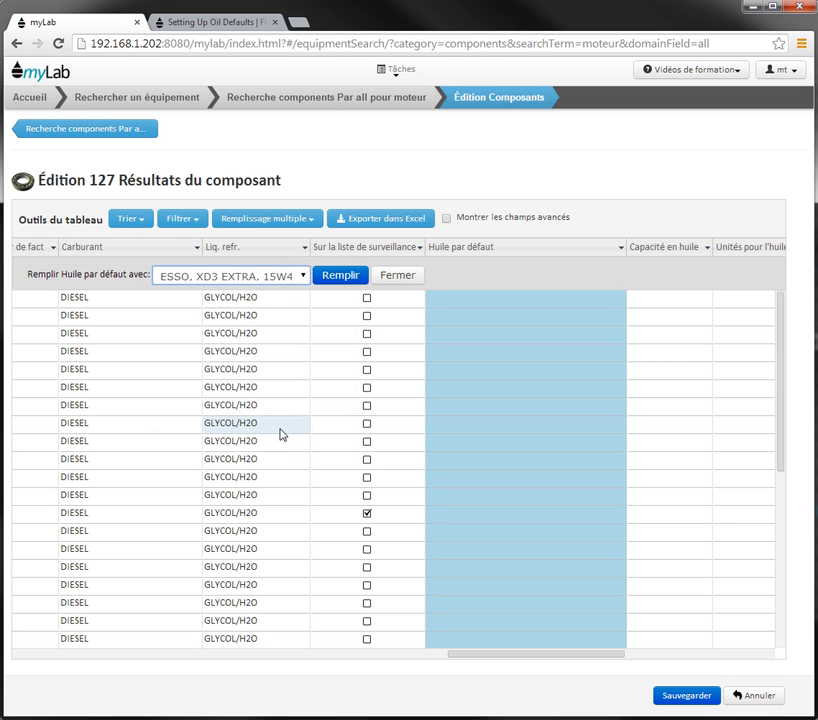
left_click(339, 279)
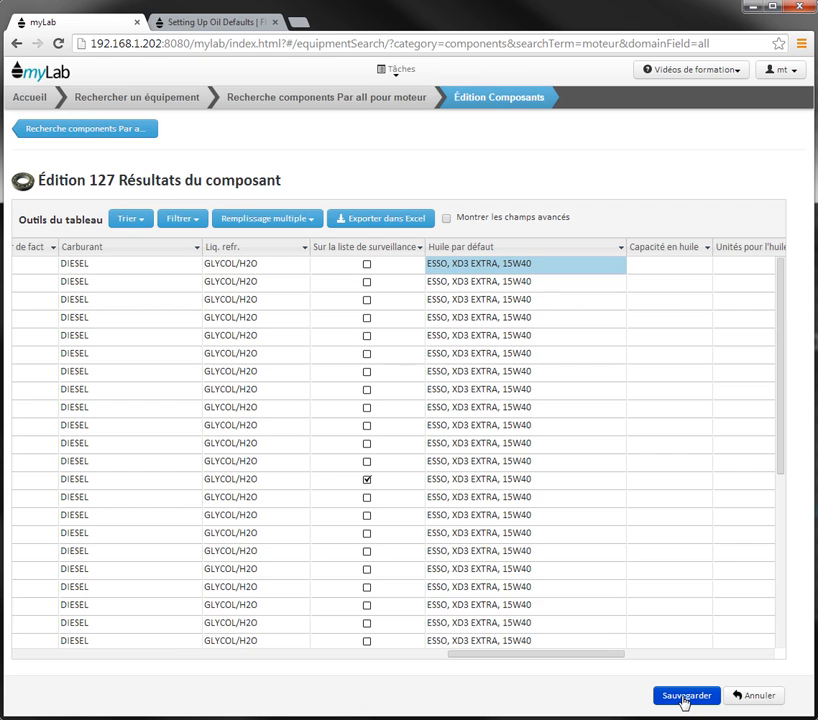
left_click(685, 697)
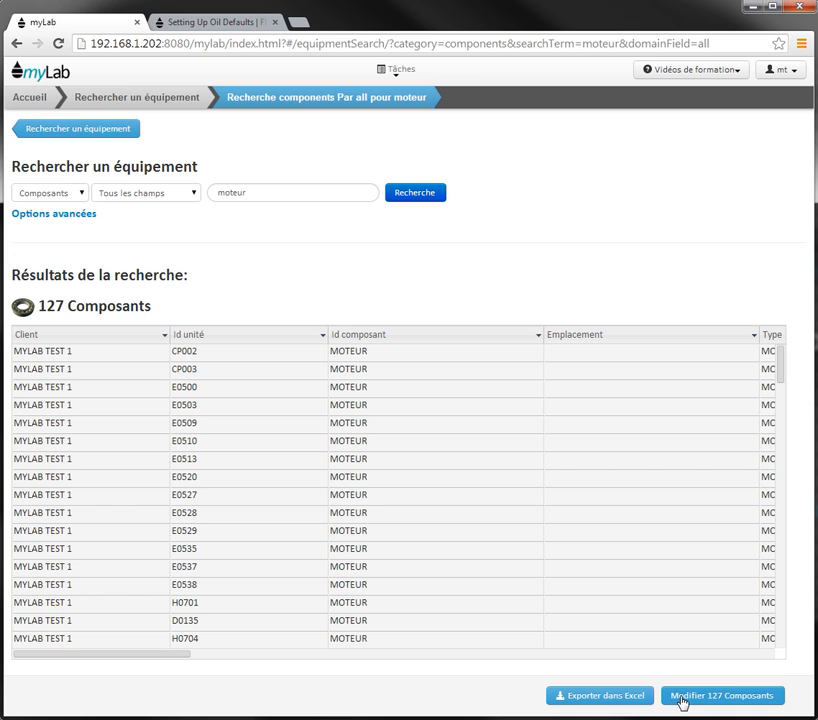
Search the components by the Huile par défaut field for ESSO, XD3 EXTRA, 15W40.
left_click(194, 194)
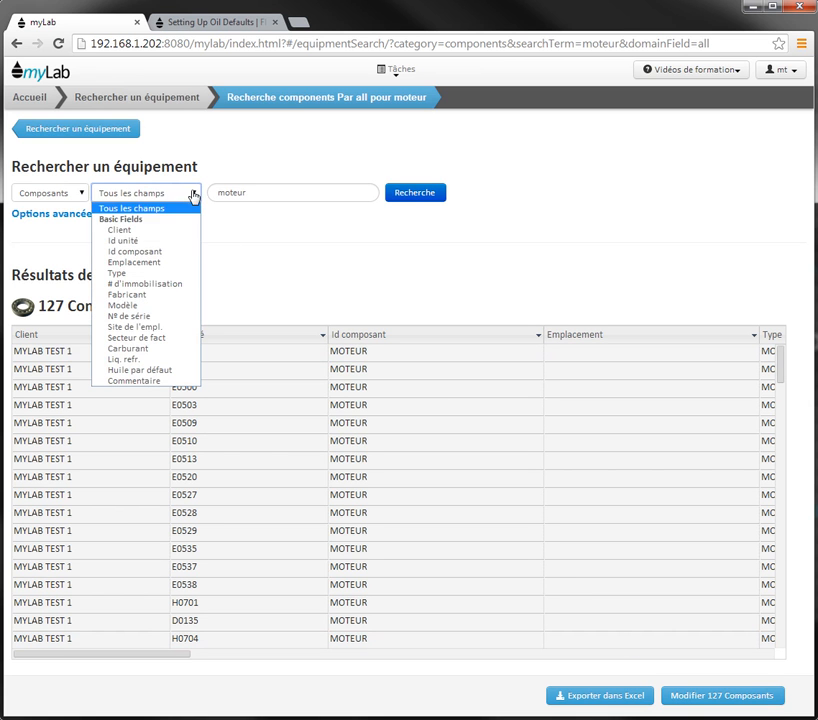
left_click(157, 371)
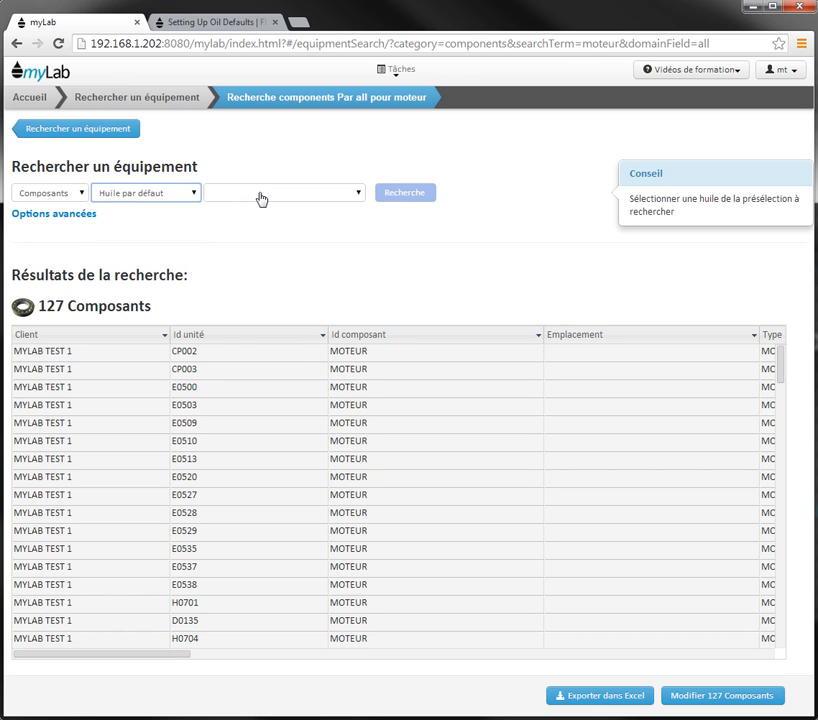
left_click(261, 198)
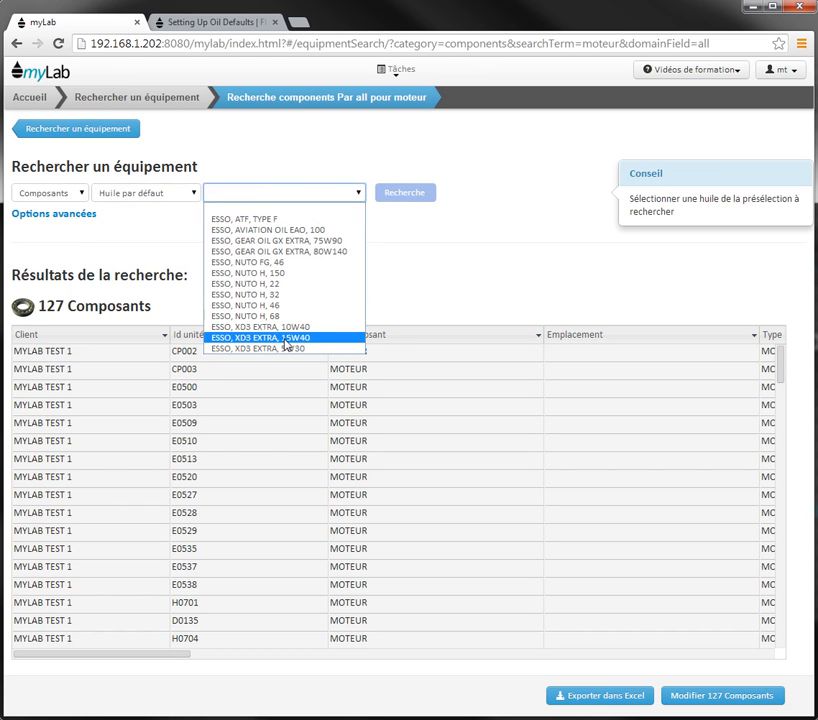
left_click(286, 340)
left_click(359, 195)
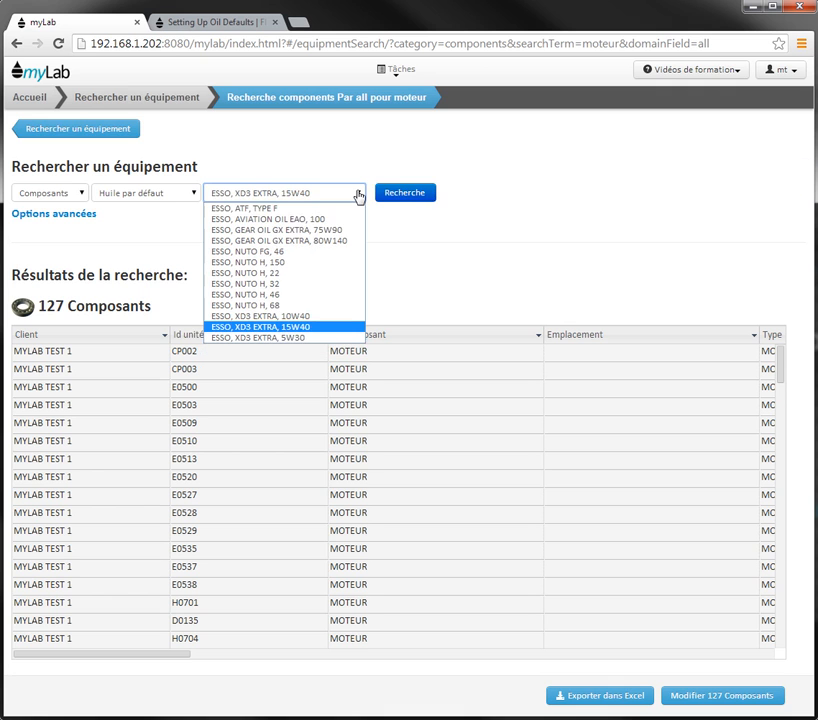
left_click(303, 194)
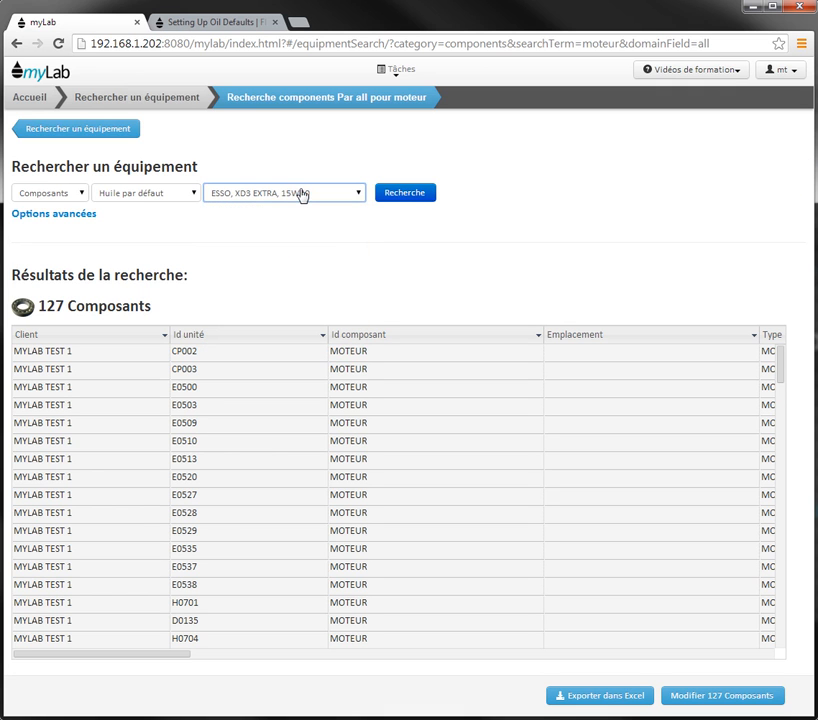
left_click(398, 197)
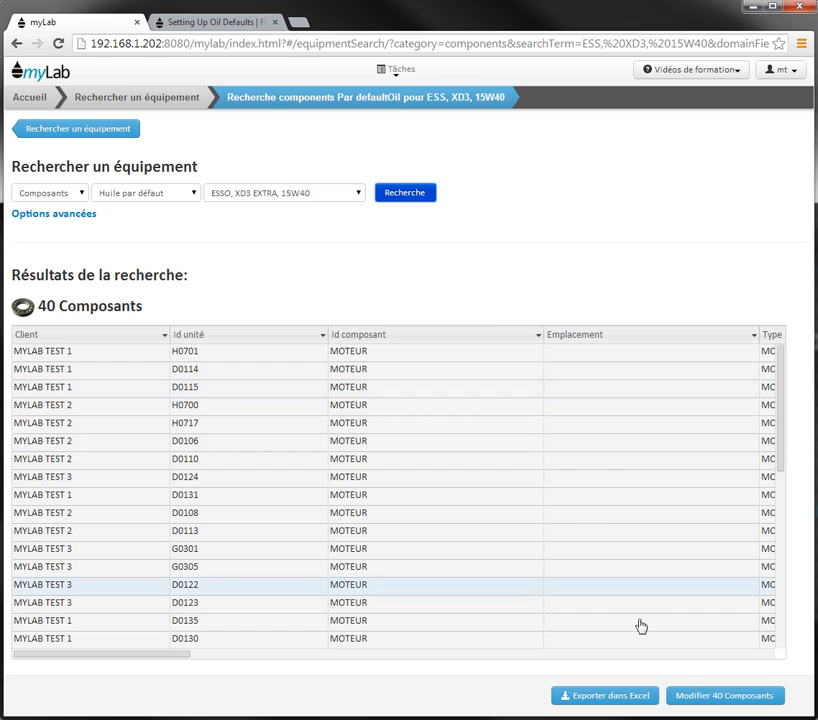
Bulk-fill the default oil of all the found components with ESSO, XD3 EXTRA, 10W40, save, and check the Huile par défaut column.
left_click(731, 700)
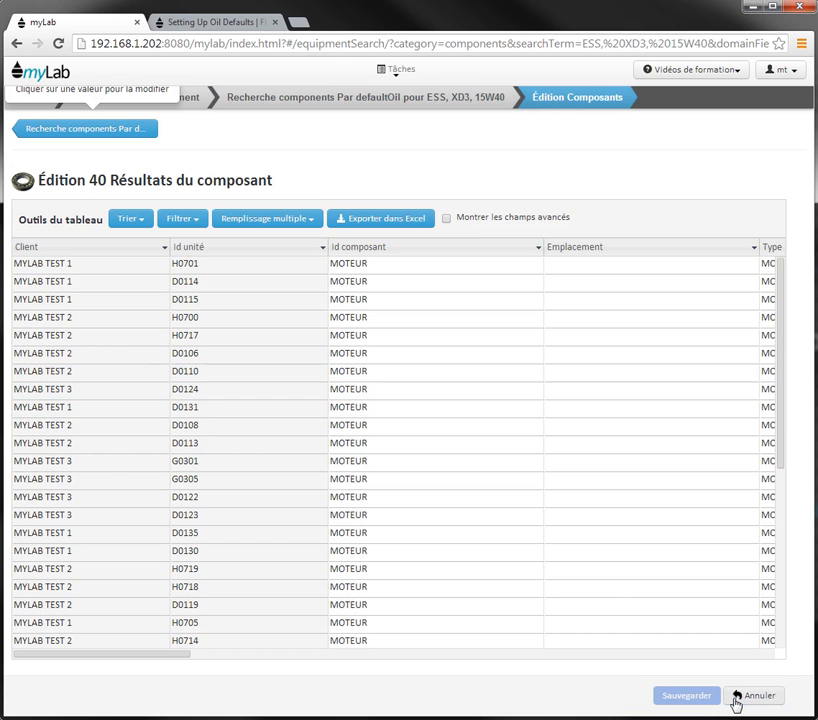
left_click_drag(133, 657, 548, 662)
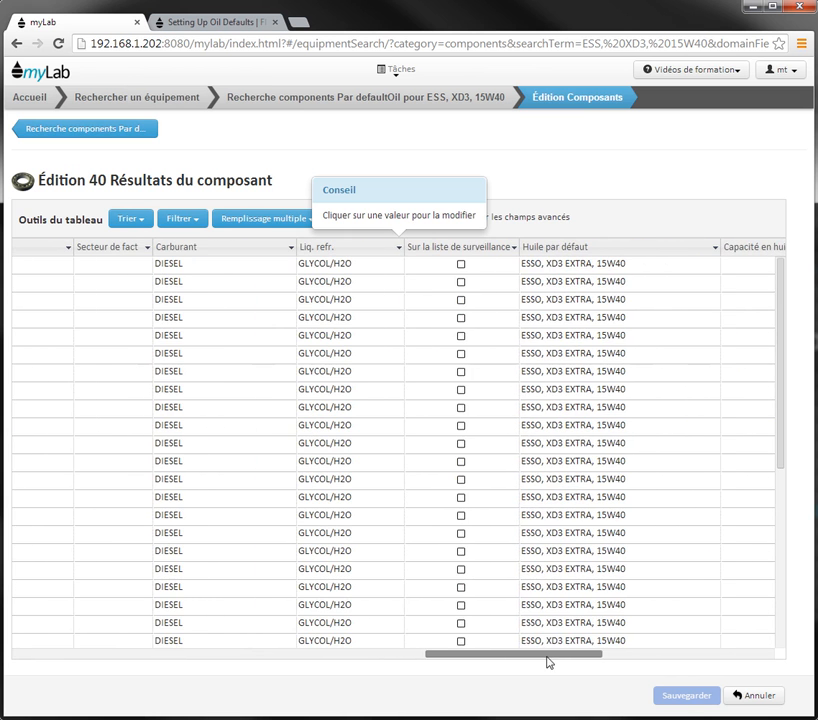
left_click(643, 270)
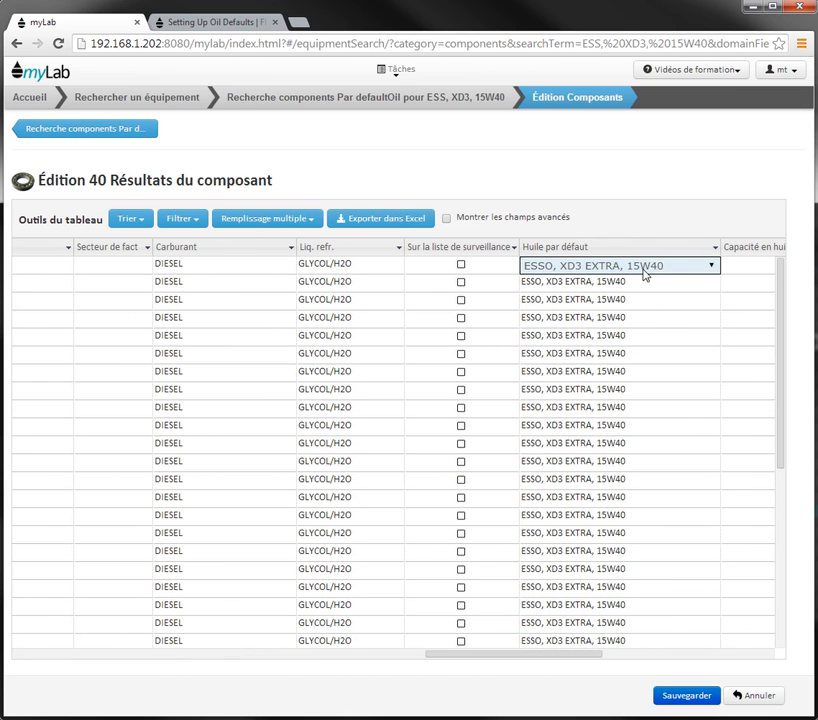
left_click(258, 226)
left_click(260, 260)
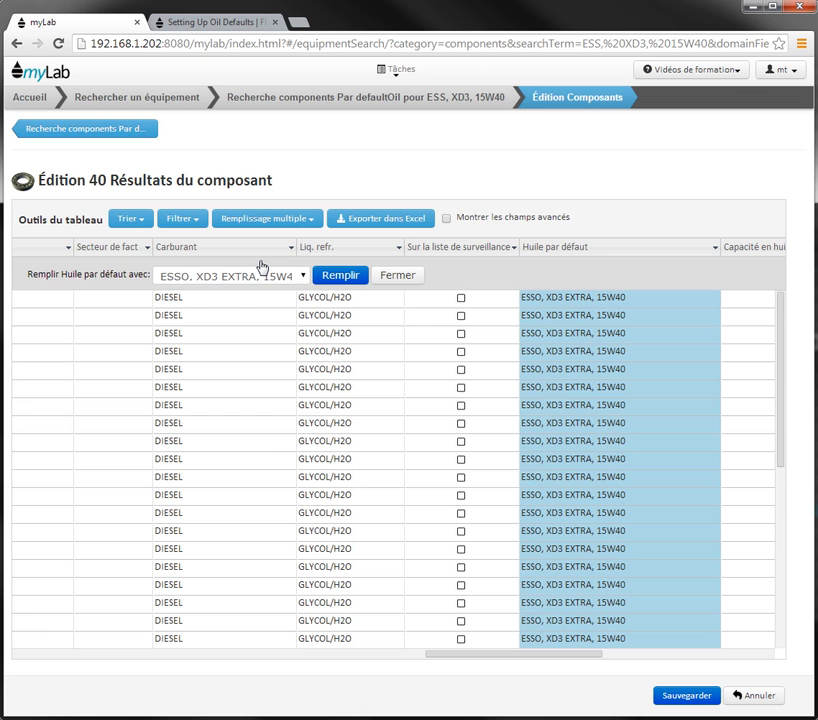
left_click(302, 276)
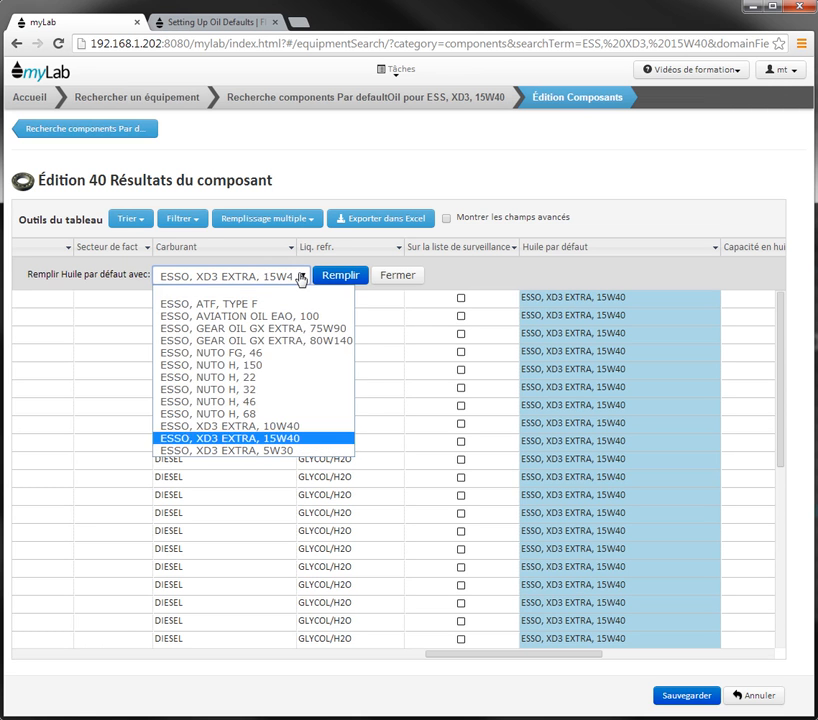
left_click(289, 426)
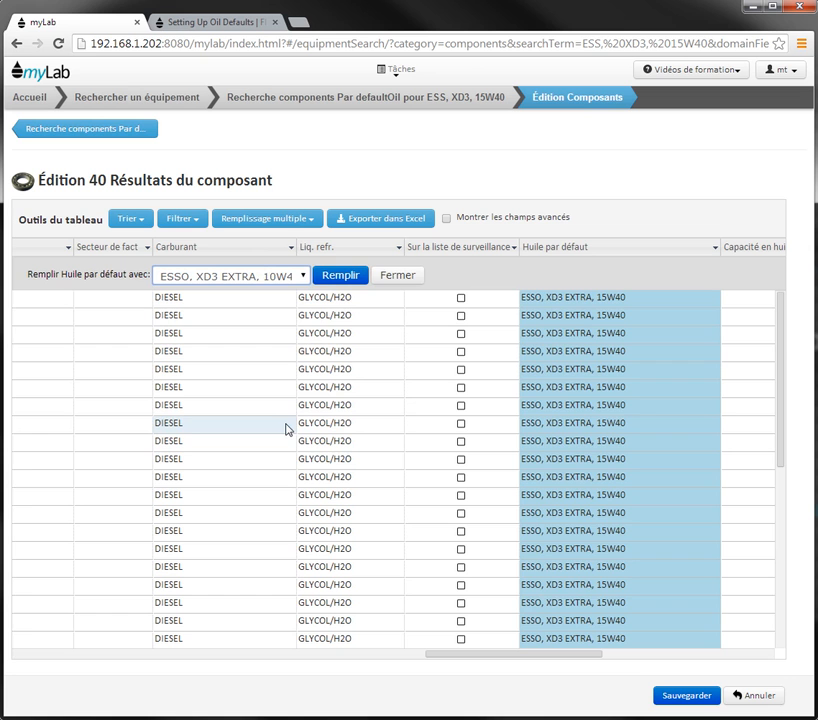
left_click(340, 276)
left_click(692, 698)
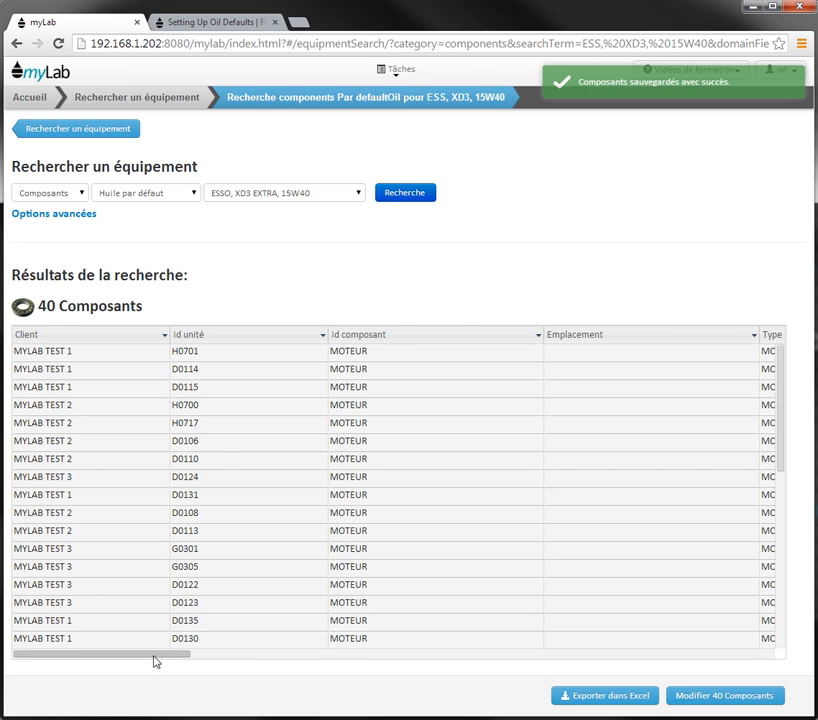
left_click_drag(155, 659, 584, 659)
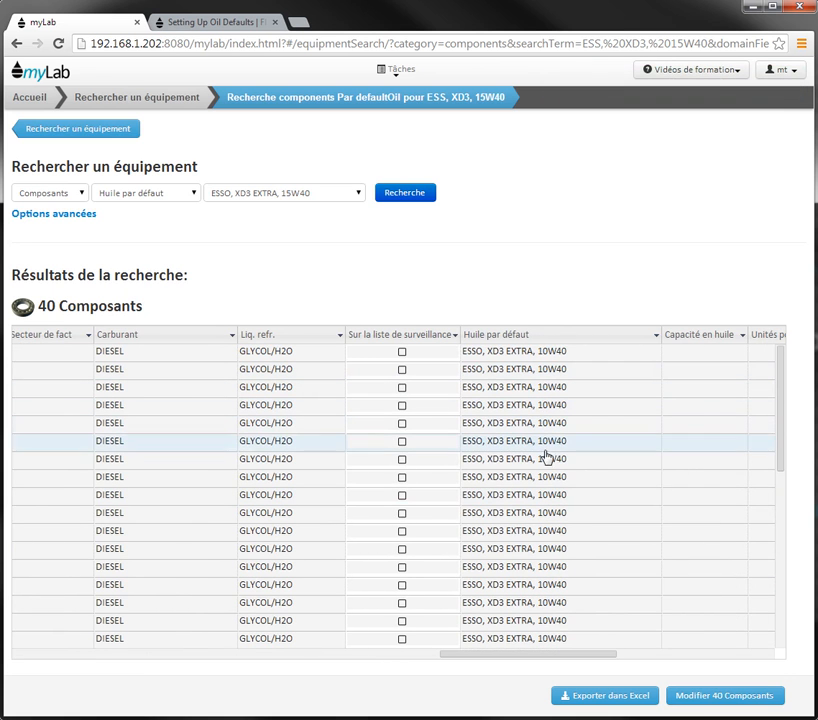